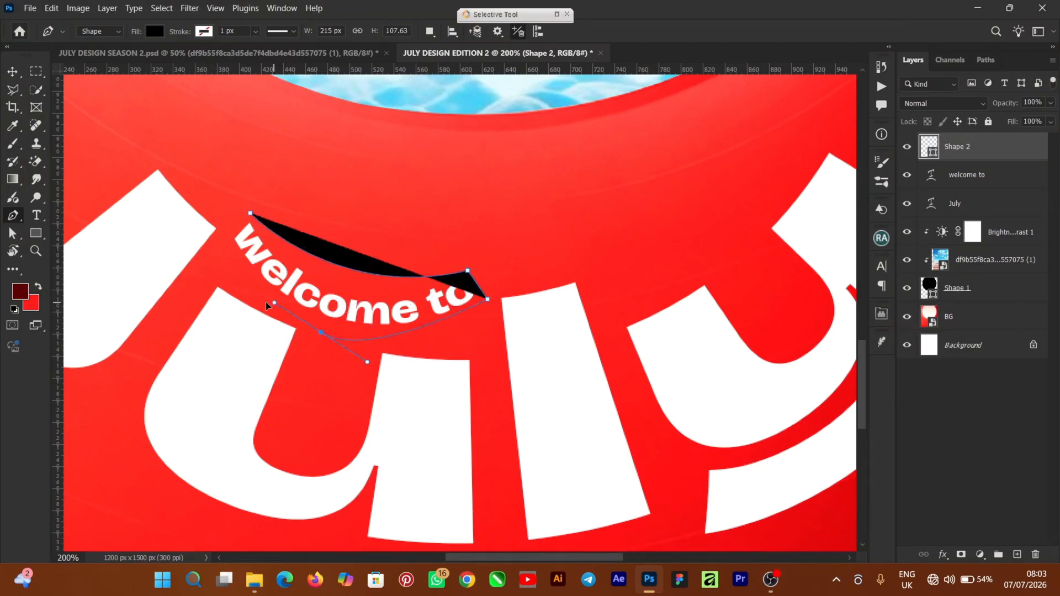
# Step: Draw a curved outline around the "welcome to" text with the Pen tool
pyautogui.click(251, 208)
pyautogui.moveTo(461, 274); pyautogui.dragTo(554, 236)
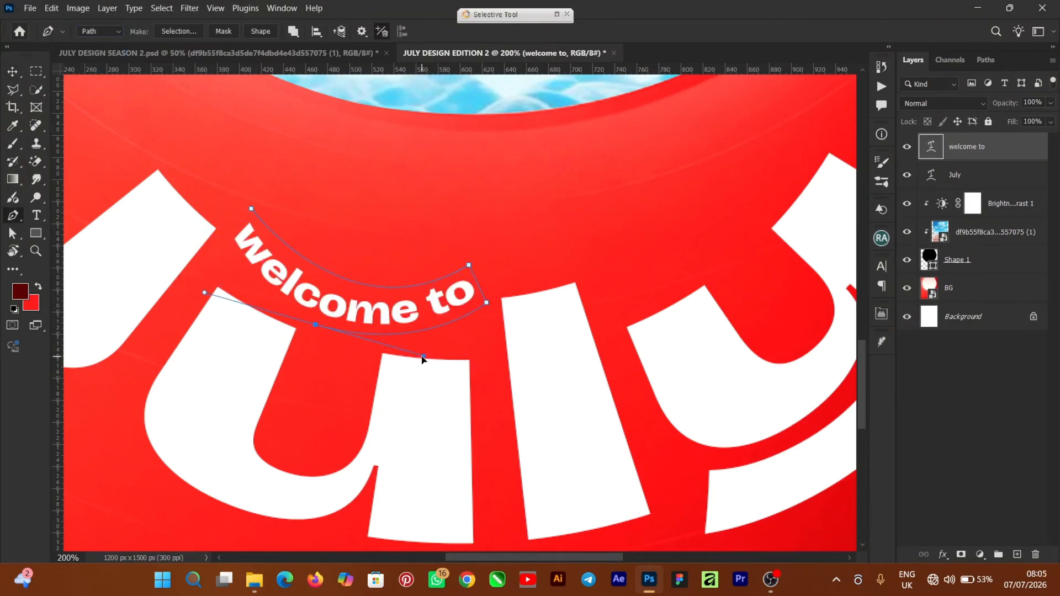
# Step: Create a new 4 x 5 in document at 300 ppi named JULY DESIGN EDITION 2
pyautogui.hotkey('ctrl', 'shift', 'alt', 'n')
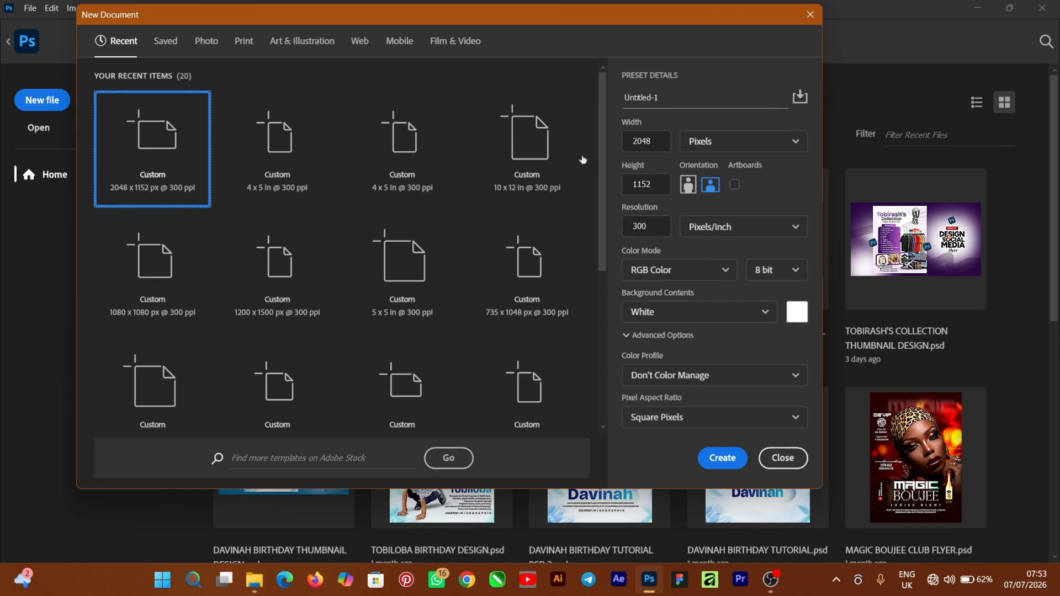
pyautogui.click(281, 172)
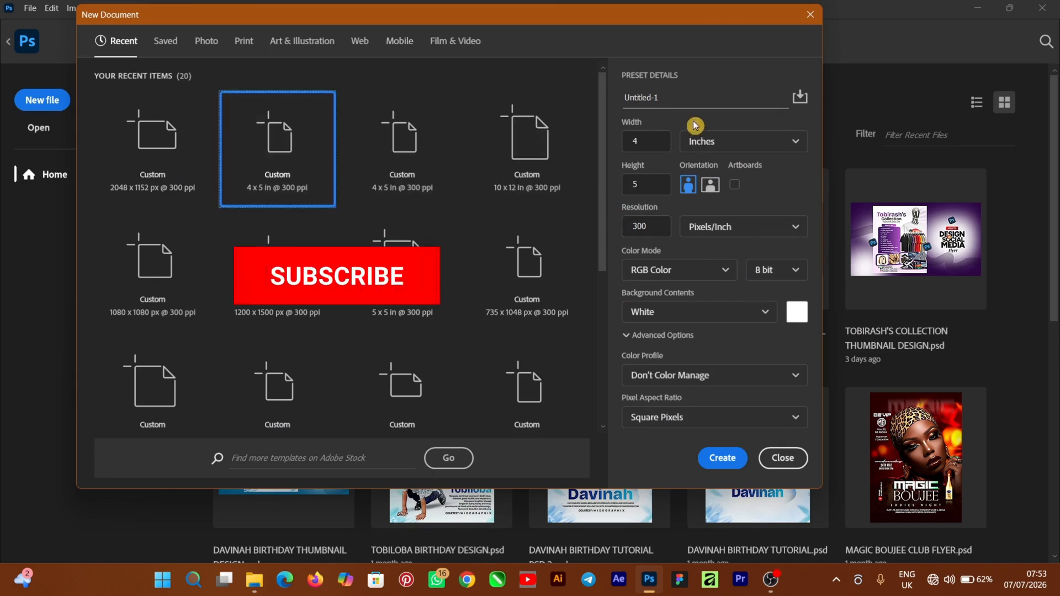
pyautogui.moveTo(670, 96); pyautogui.dragTo(607, 101)
pyautogui.write('JULY DESIGN EDITION 2')
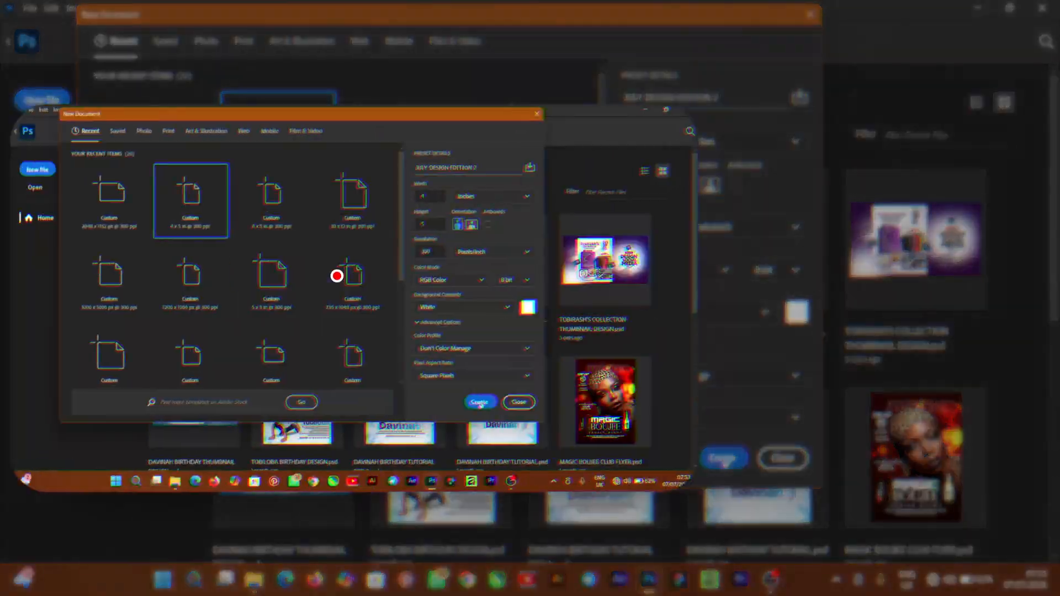
pyautogui.click(723, 458)
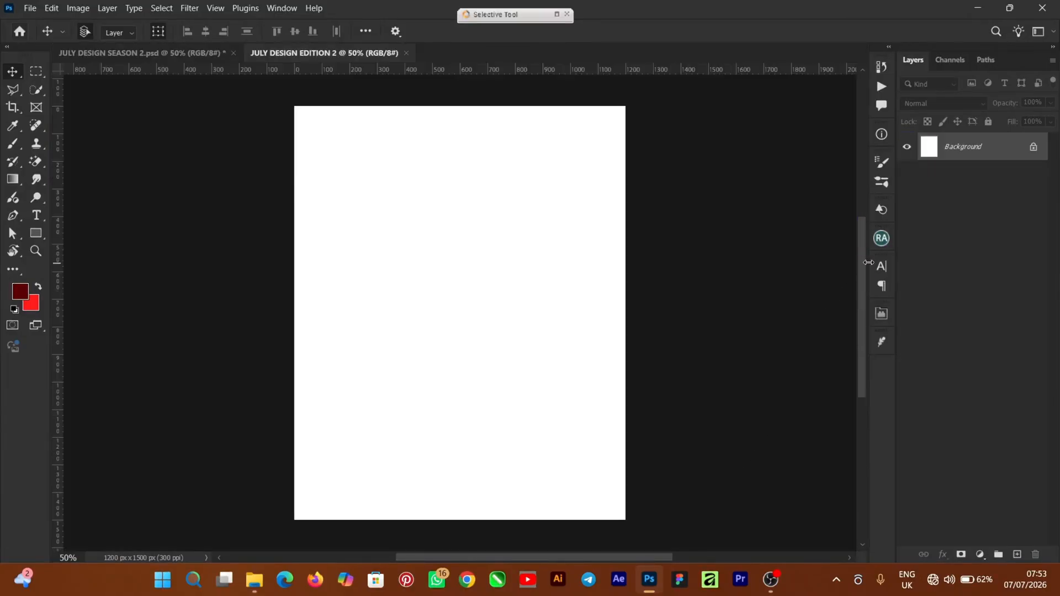
# Step: Place the BG image from the JULY SOCIAL MEDIA FILE folder so it covers the whole canvas
pyautogui.moveTo(862, 266); pyautogui.dragTo(859, 265)
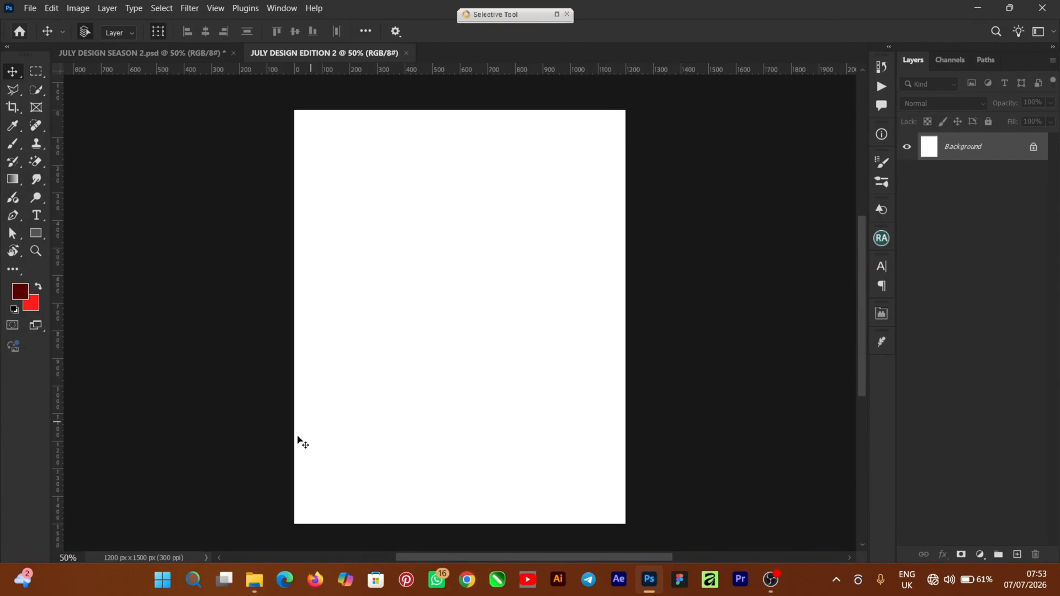
pyautogui.click(255, 582)
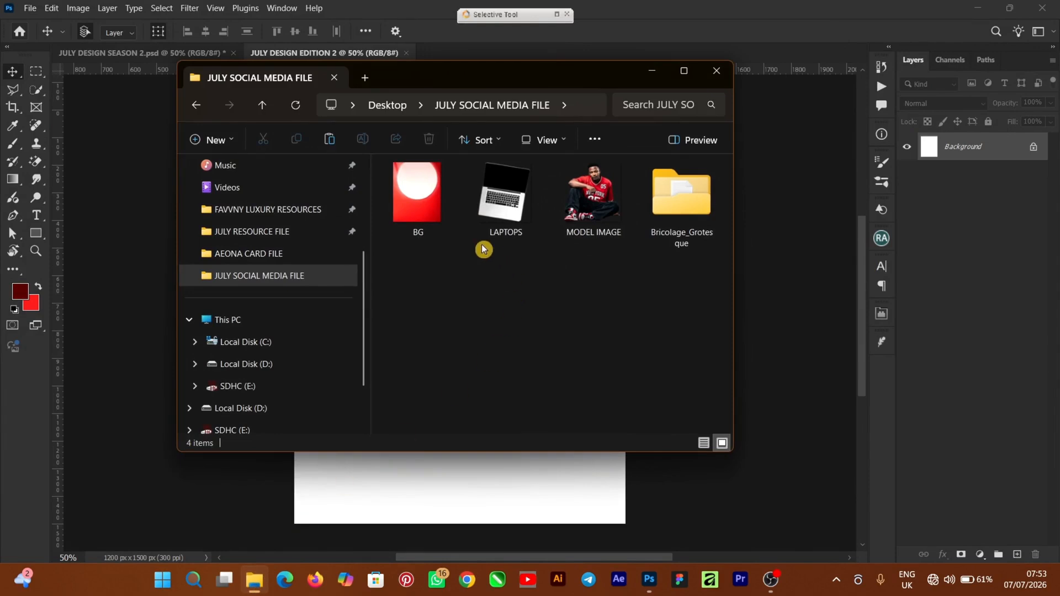
pyautogui.moveTo(429, 218); pyautogui.dragTo(330, 494)
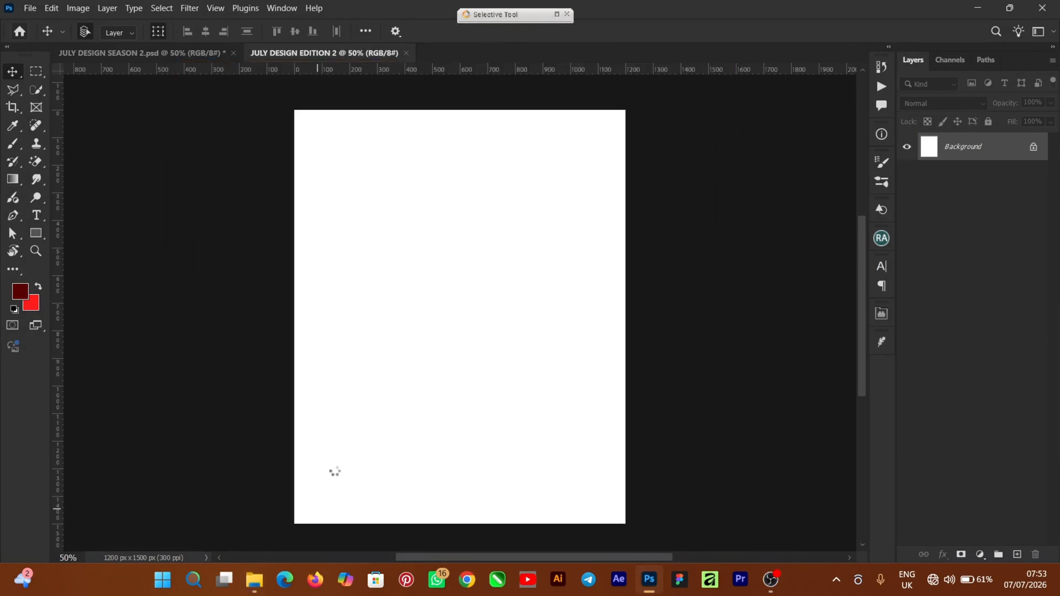
pyautogui.moveTo(452, 274)
pyautogui.mouseDown()
pyautogui.moveTo(449, 291)
pyautogui.moveTo(455, 272)
pyautogui.mouseUp()
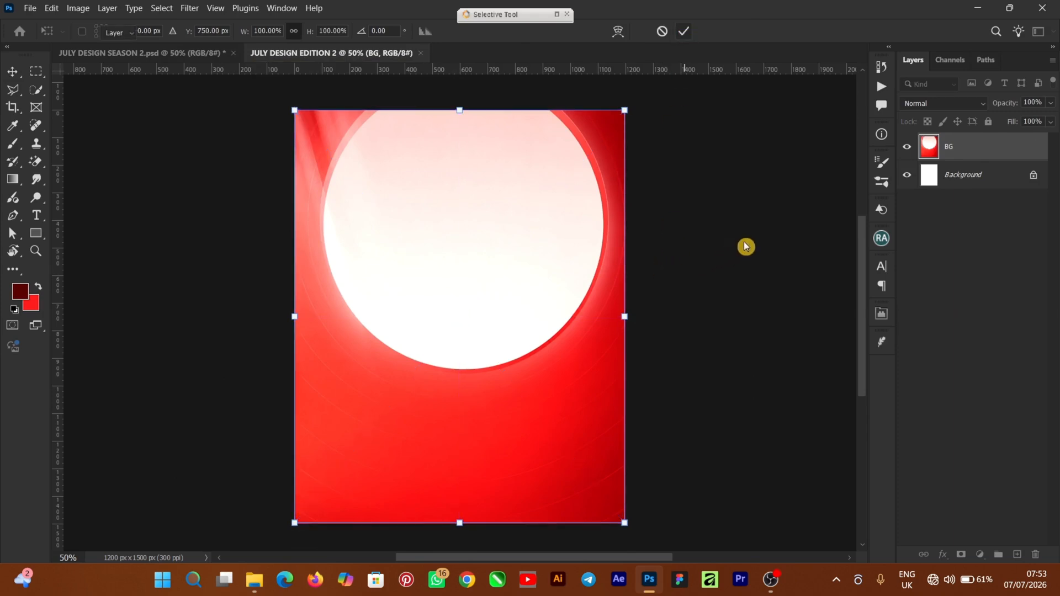
pyautogui.press('Return')
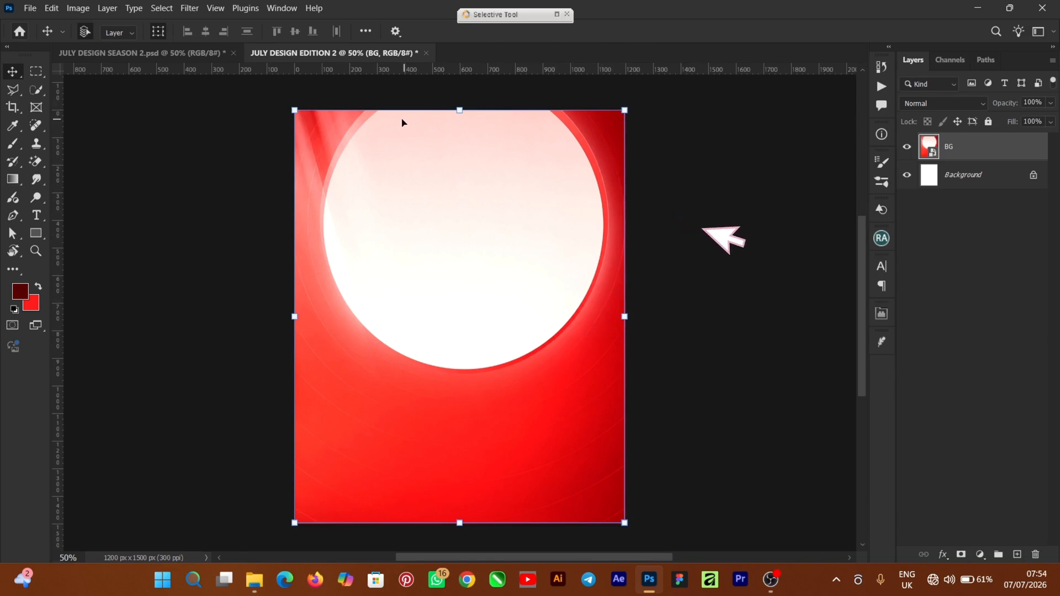
# Step: Using the Pen tool in Shape mode, trace the white circle's left edge from the canvas top down to its lower-left curve
pyautogui.rightClick(13, 221)
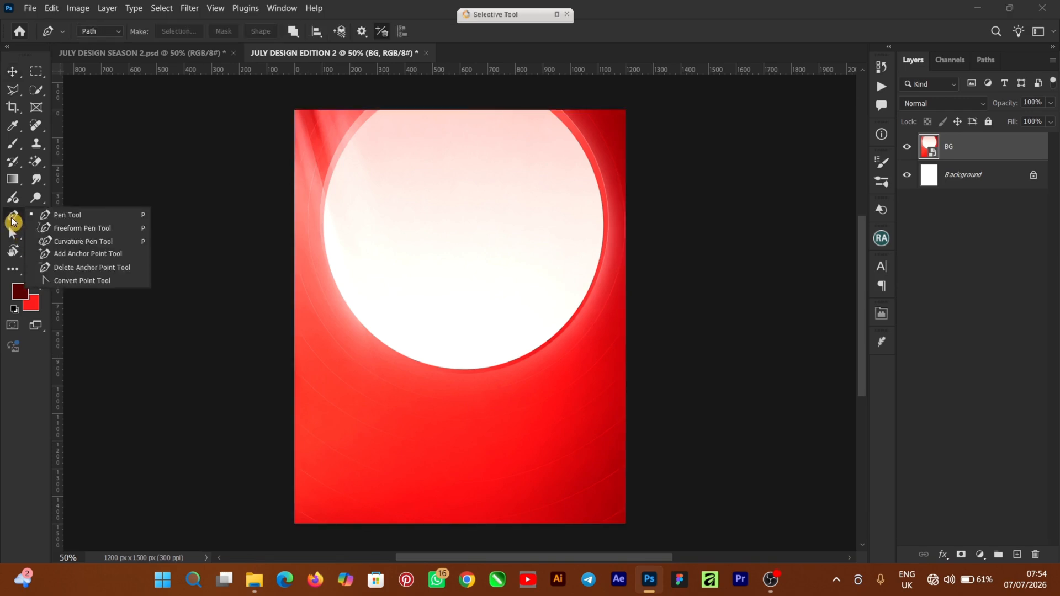
pyautogui.click(83, 219)
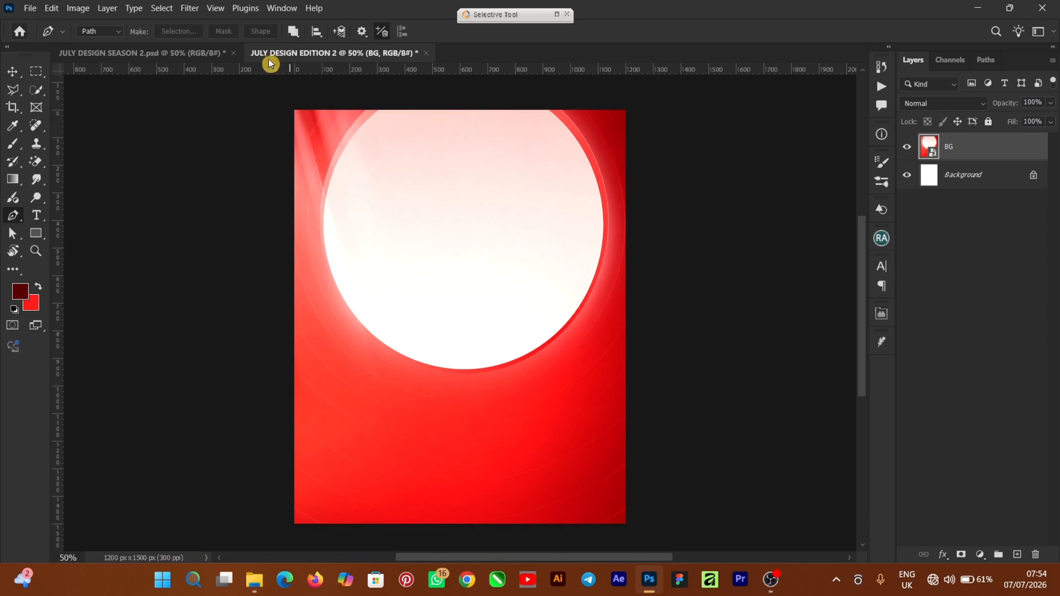
pyautogui.click(115, 34)
pyautogui.click(95, 44)
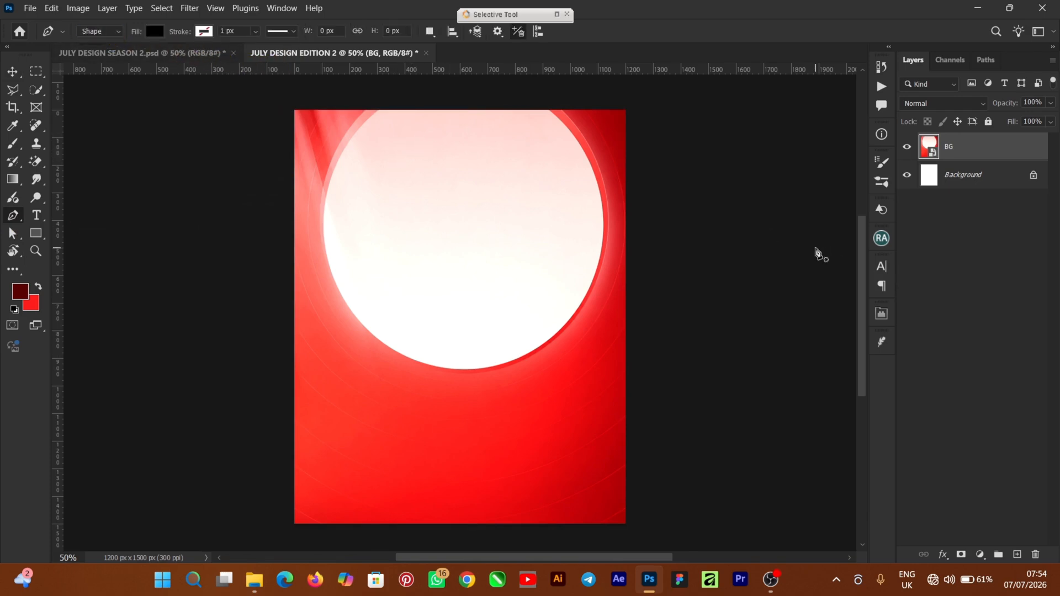
pyautogui.hotkey('ctrl', '+')
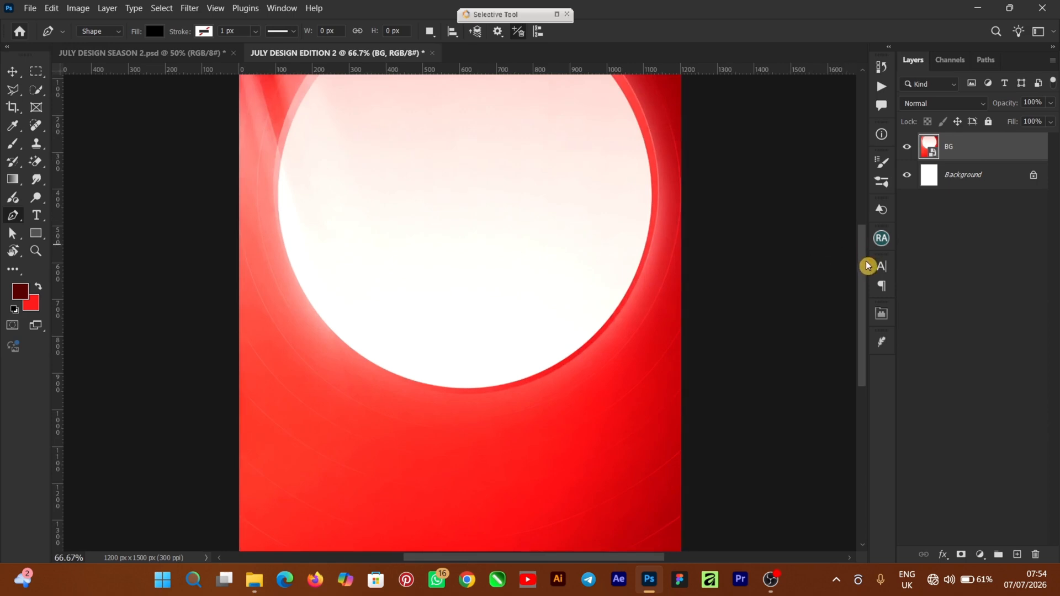
pyautogui.moveTo(865, 287); pyautogui.dragTo(859, 258)
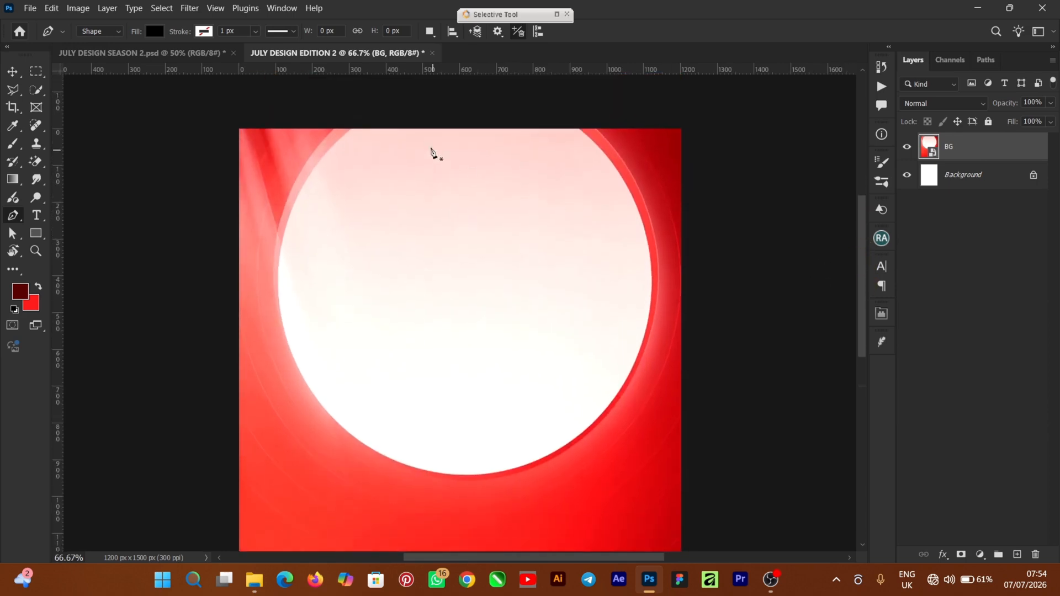
pyautogui.click(353, 130)
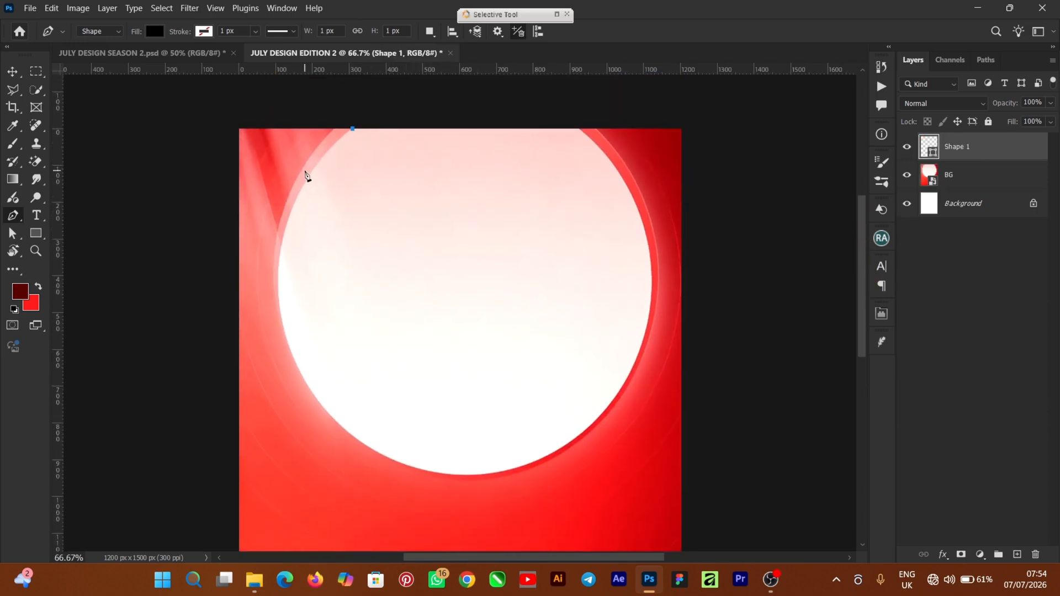
pyautogui.moveTo(278, 278); pyautogui.dragTo(282, 369)
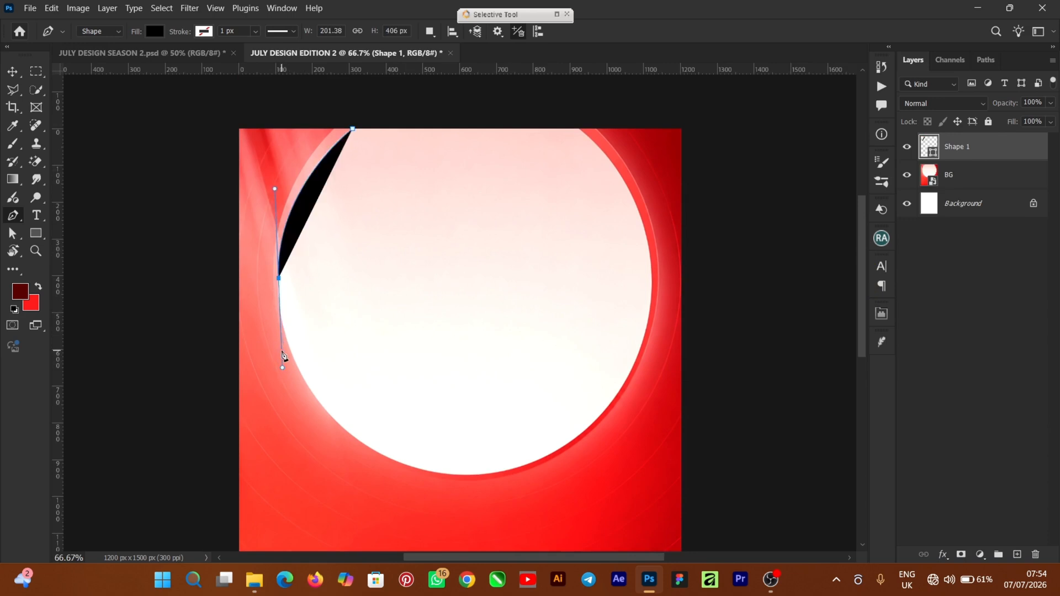
pyautogui.click(279, 279)
pyautogui.moveTo(314, 399); pyautogui.dragTo(355, 435)
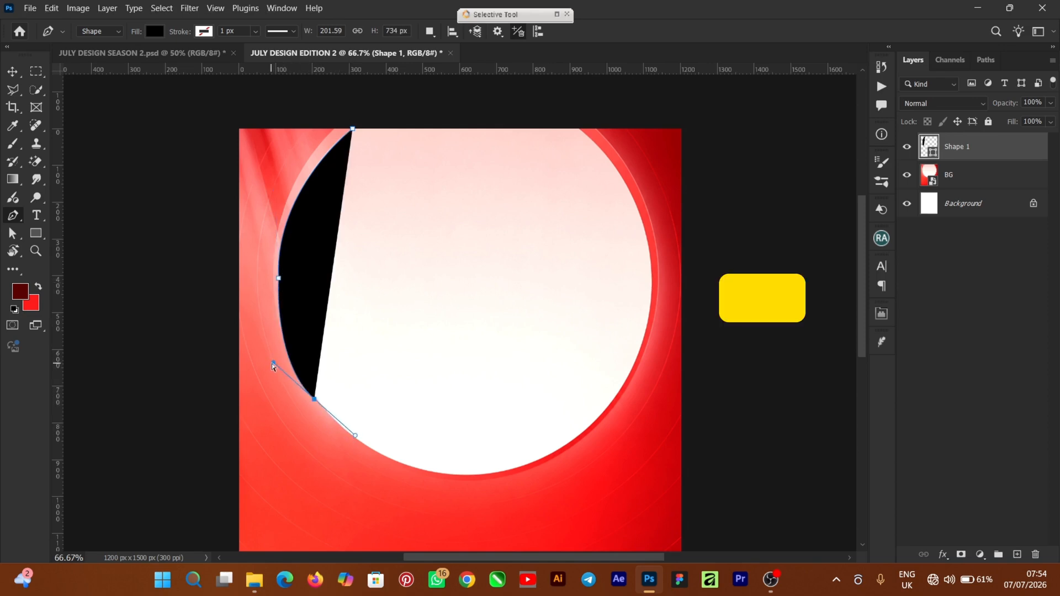
pyautogui.moveTo(273, 363); pyautogui.dragTo(272, 345)
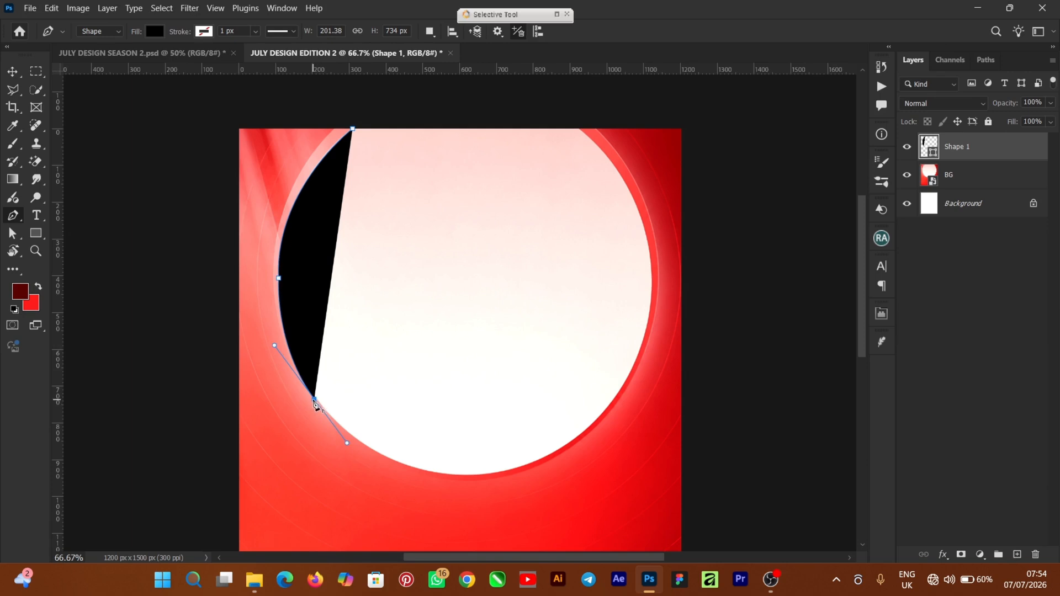
pyautogui.press('alt')
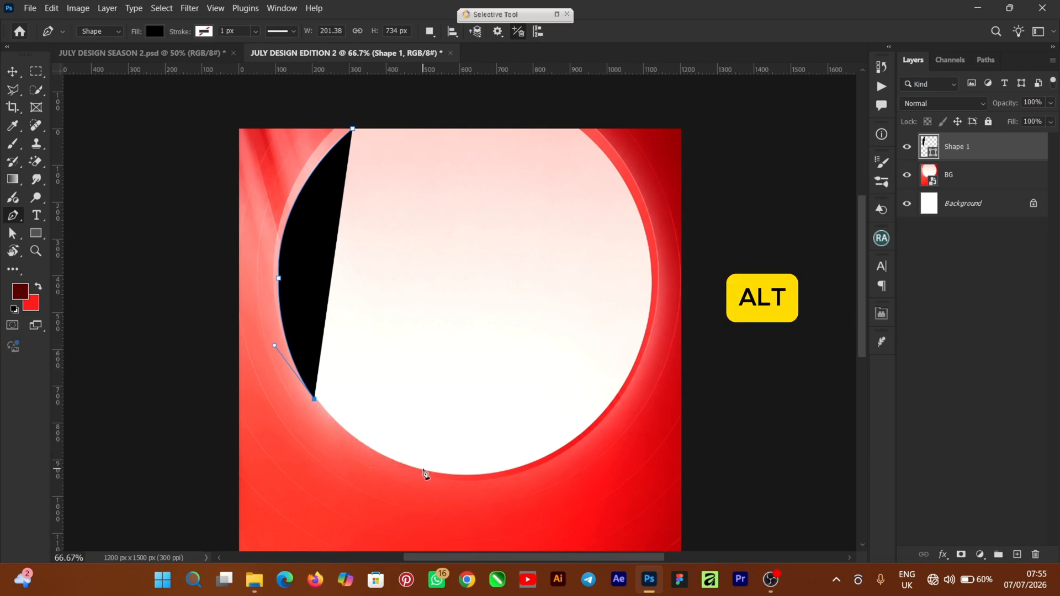
# Step: Continue the shape outline around the circle's bottom and right edges and close it along the top of the canvas
pyautogui.moveTo(423, 471); pyautogui.dragTo(482, 475)
pyautogui.moveTo(362, 466); pyautogui.dragTo(356, 457)
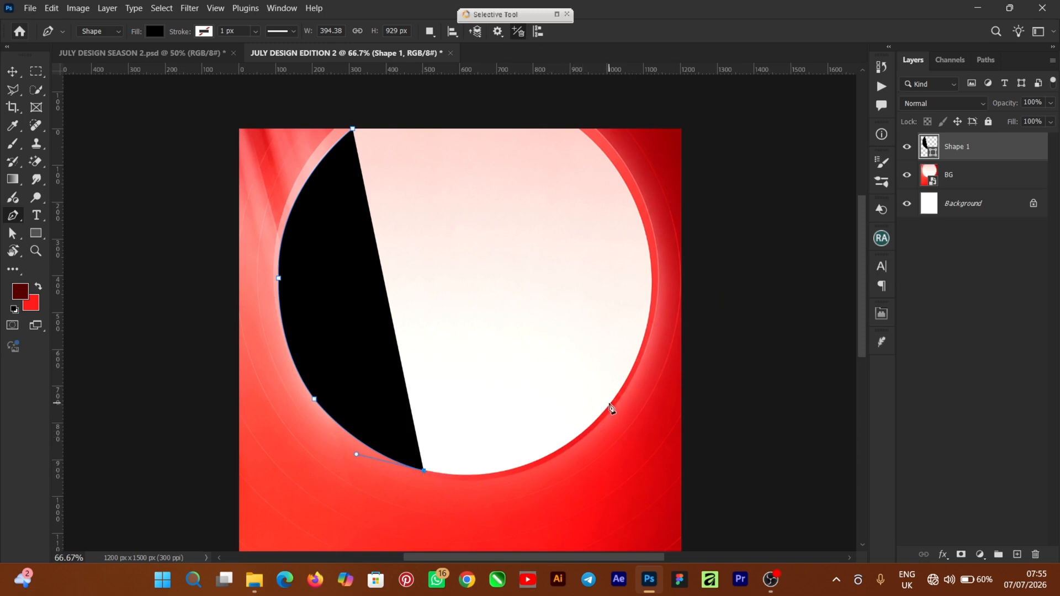
pyautogui.moveTo(610, 402); pyautogui.dragTo(593, 466)
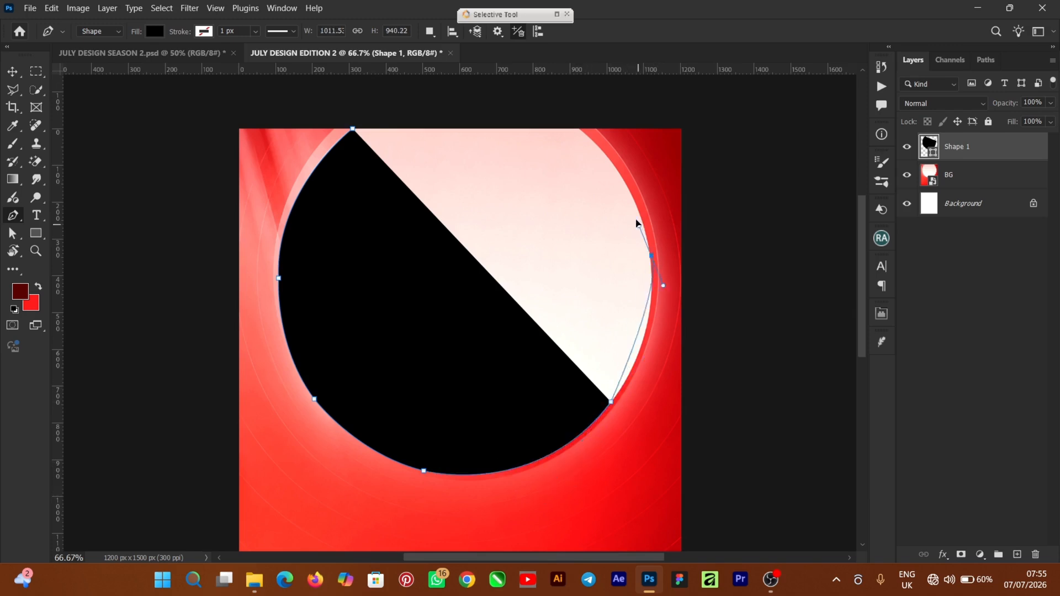
pyautogui.moveTo(651, 256); pyautogui.dragTo(634, 189)
pyautogui.moveTo(577, 129); pyautogui.dragTo(527, 110)
pyautogui.click(352, 128)
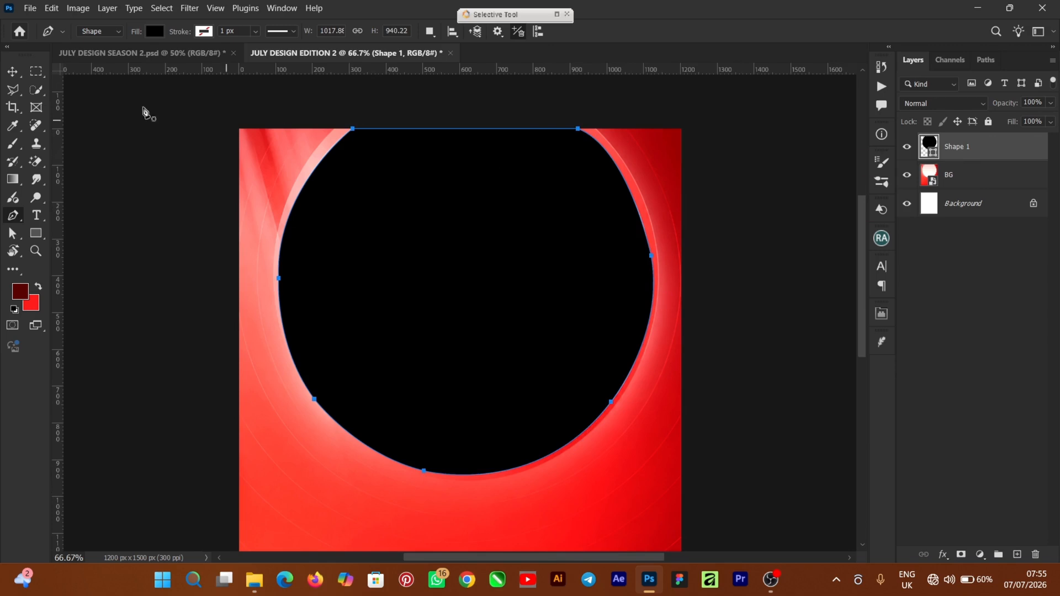
pyautogui.click(12, 74)
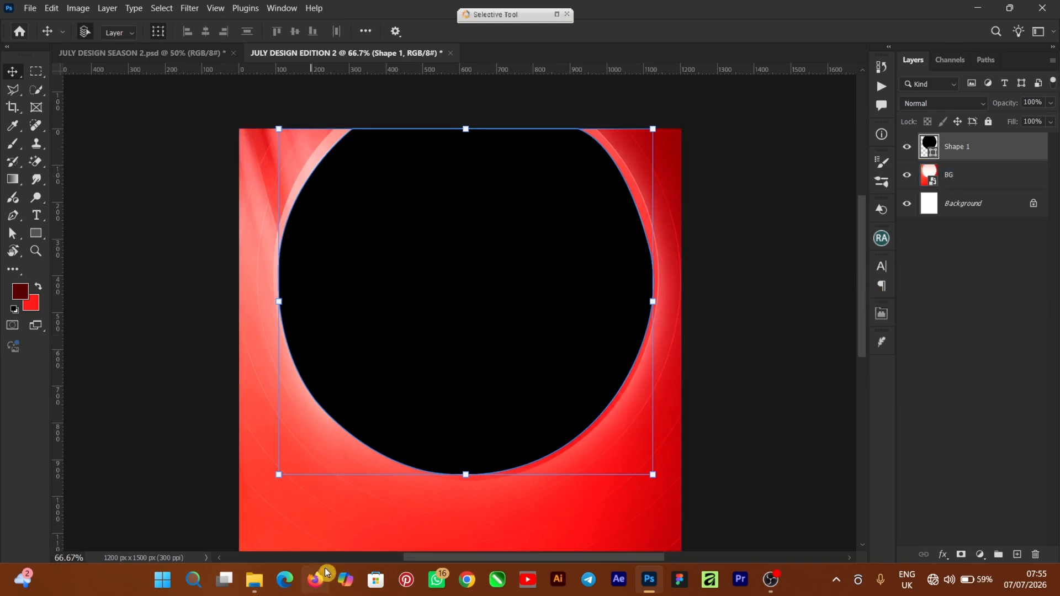
# Step: Place the blue sky and stairs image above the circle shape and center it over the circle
pyautogui.moveTo(258, 581)
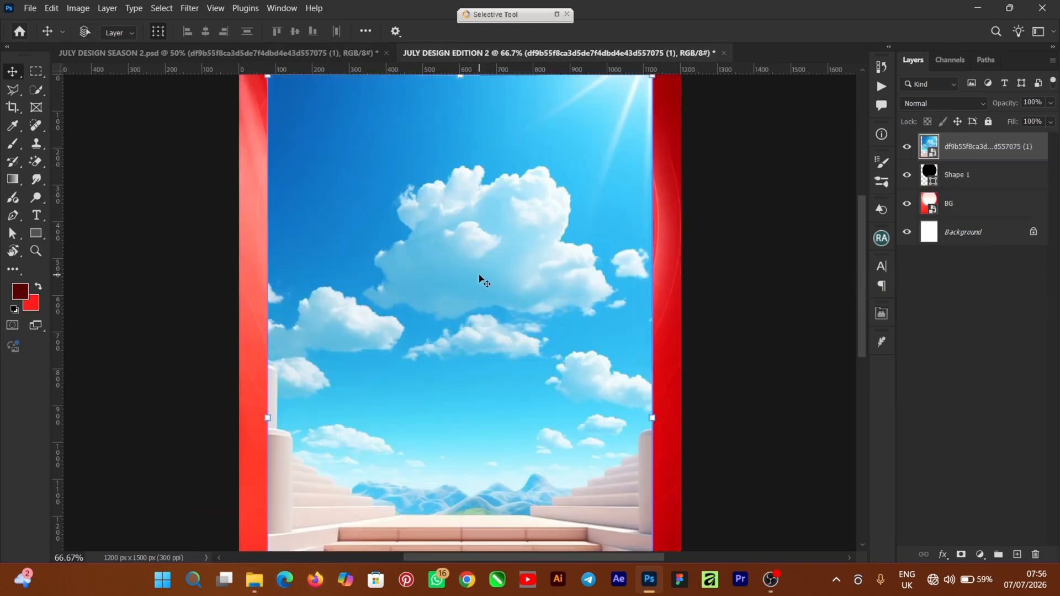
pyautogui.scroll(-2, 479, 279)
pyautogui.moveTo(451, 332); pyautogui.dragTo(463, 297)
pyautogui.moveTo(466, 348)
pyautogui.mouseDown()
pyautogui.moveTo(471, 367)
pyautogui.moveTo(476, 340)
pyautogui.mouseUp()
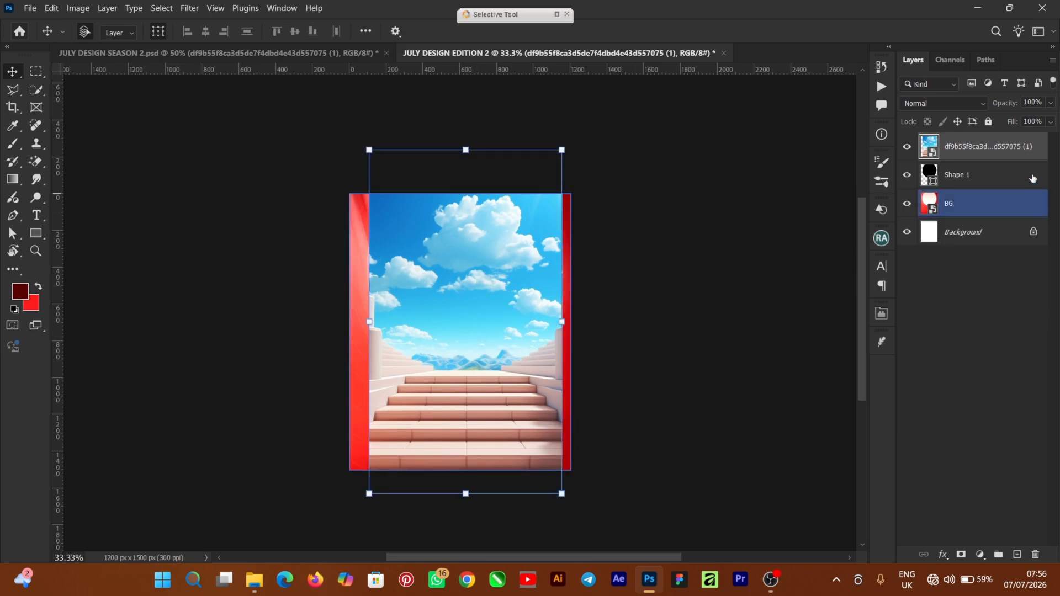
# Step: Clip the sky image to the circle shape and shift it so the clouds fill the circle
pyautogui.rightClick(1004, 149)
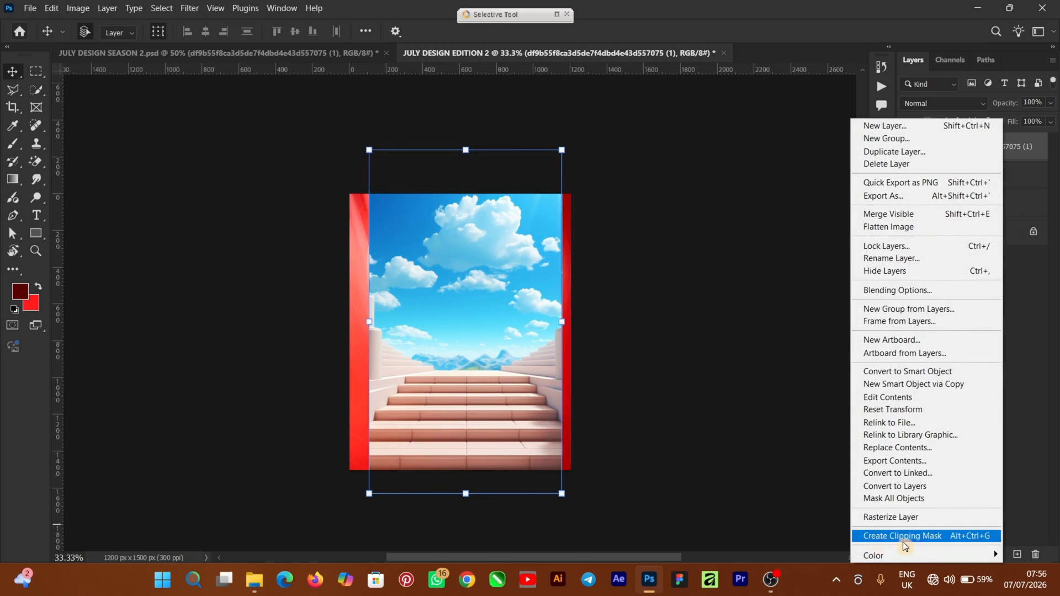
pyautogui.click(964, 536)
pyautogui.click(578, 324)
pyautogui.hotkey('ctrl', '+')
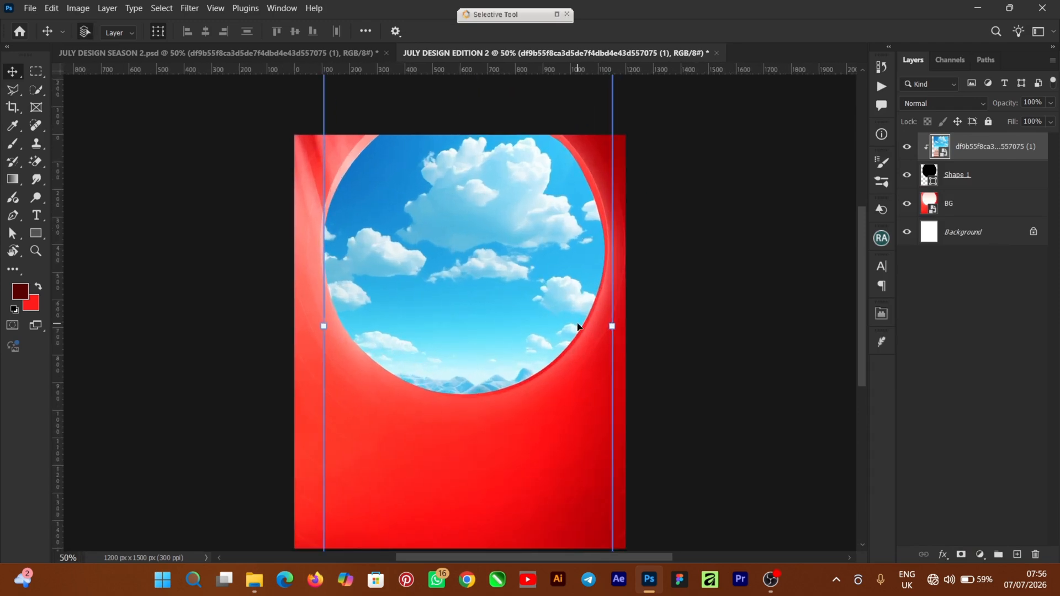
pyautogui.moveTo(445, 253); pyautogui.dragTo(441, 249)
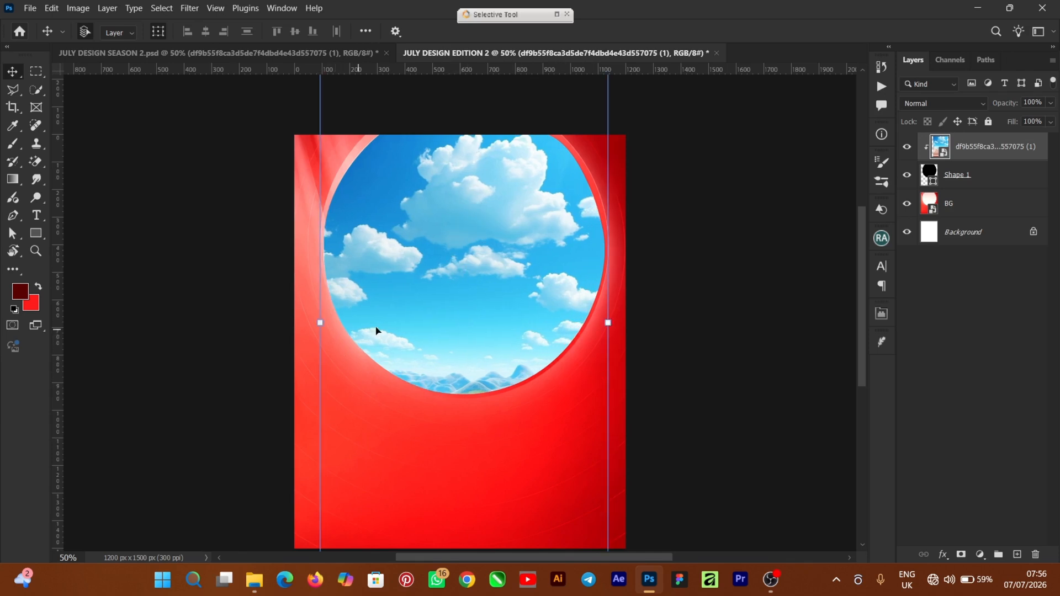
pyautogui.moveTo(443, 292); pyautogui.dragTo(444, 297)
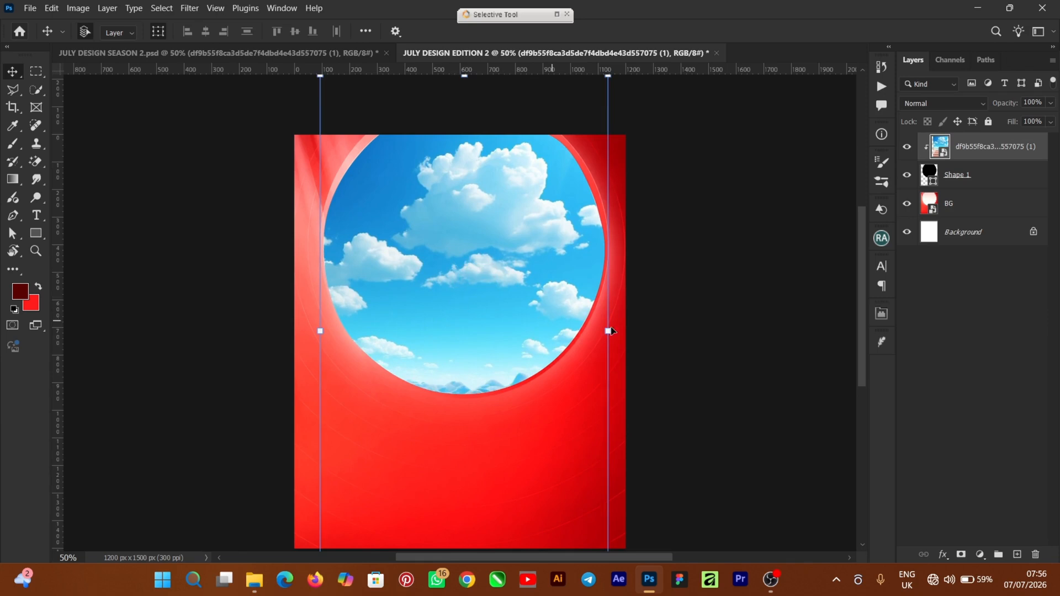
# Step: Add a Brightness/Contrast adjustment clipped to the sky image, with brightness 15 and contrast 13
pyautogui.click(980, 555)
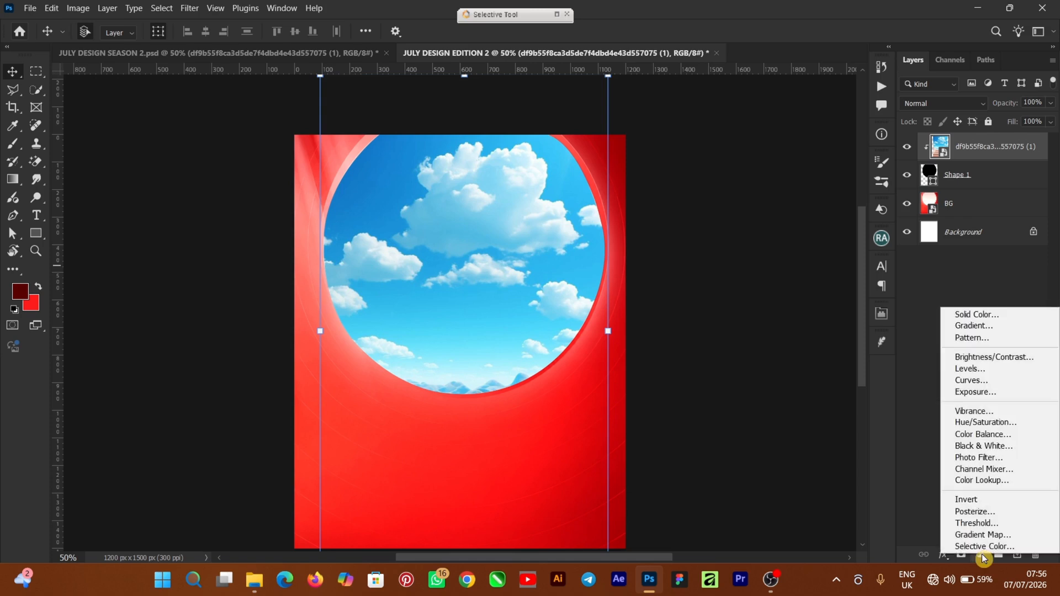
pyautogui.click(1009, 358)
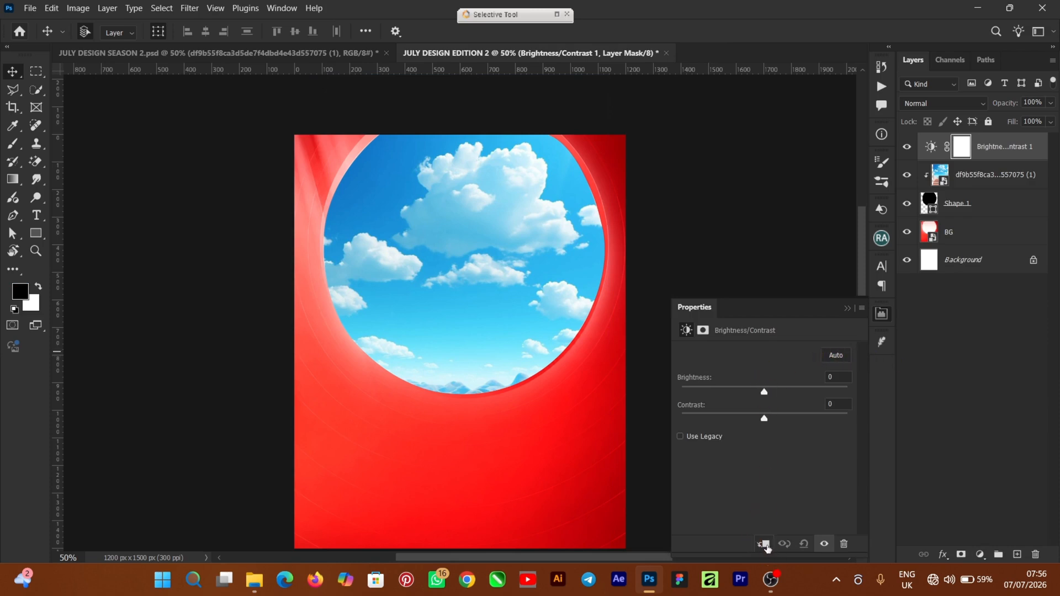
pyautogui.click(765, 545)
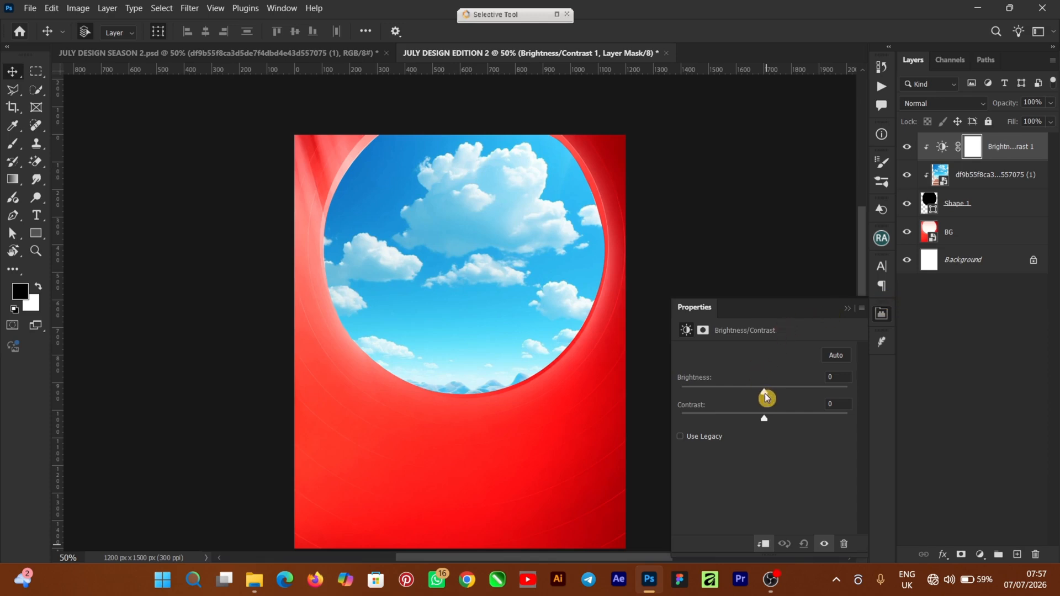
pyautogui.moveTo(766, 394); pyautogui.dragTo(775, 425)
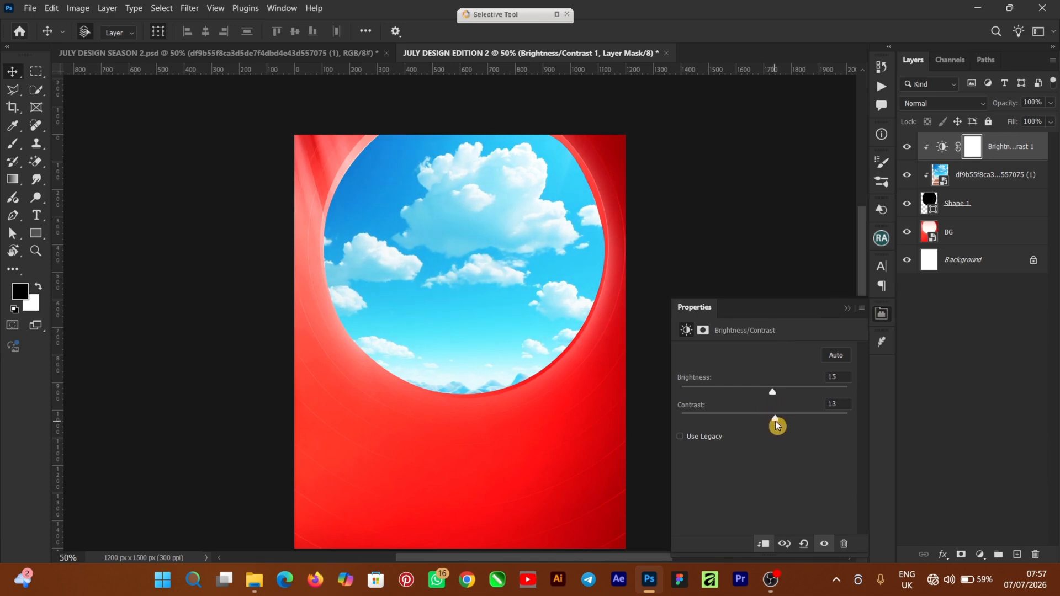
pyautogui.click(850, 313)
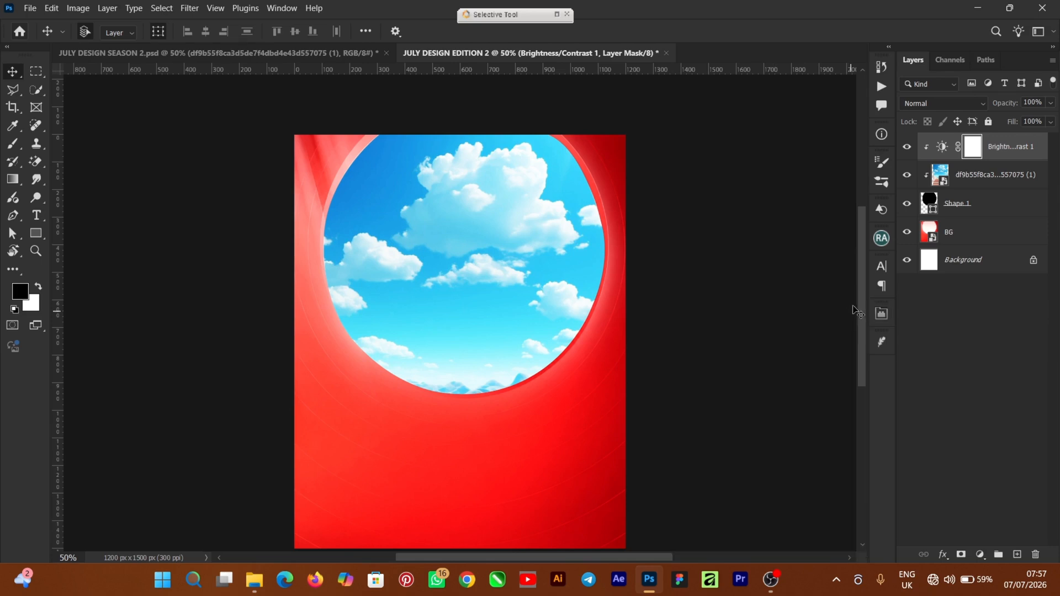
pyautogui.moveTo(866, 284)
pyautogui.mouseDown()
pyautogui.moveTo(864, 307)
pyautogui.moveTo(864, 281)
pyautogui.mouseUp()
pyautogui.click(462, 340)
pyautogui.click(749, 317)
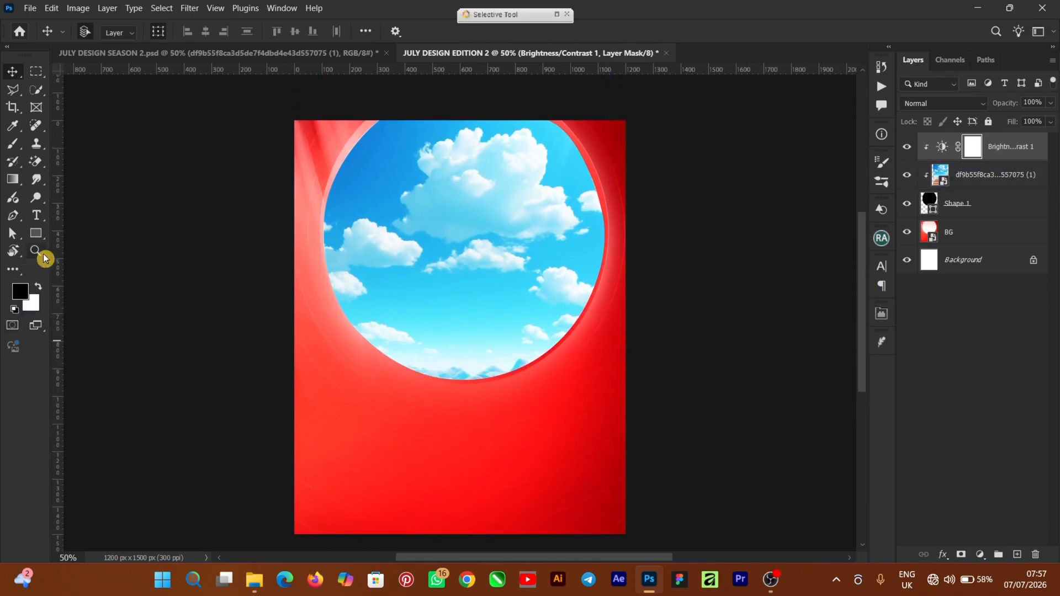
pyautogui.click(517, 447)
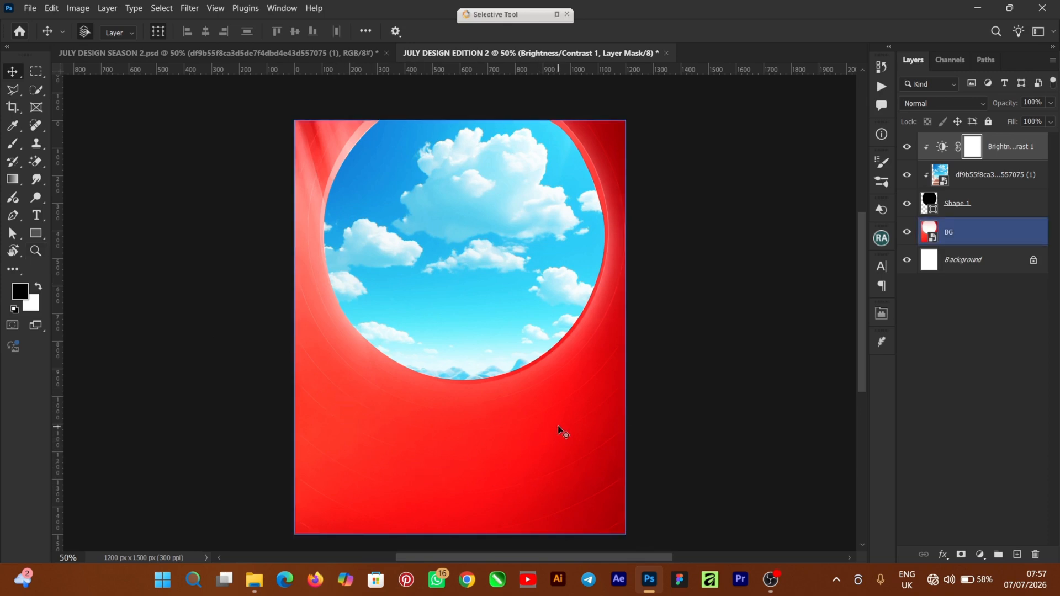
# Step: Add the white text "July" below the circle in Bricolage Grotesque 96pt ExtraBold at 24 pt
pyautogui.click(36, 220)
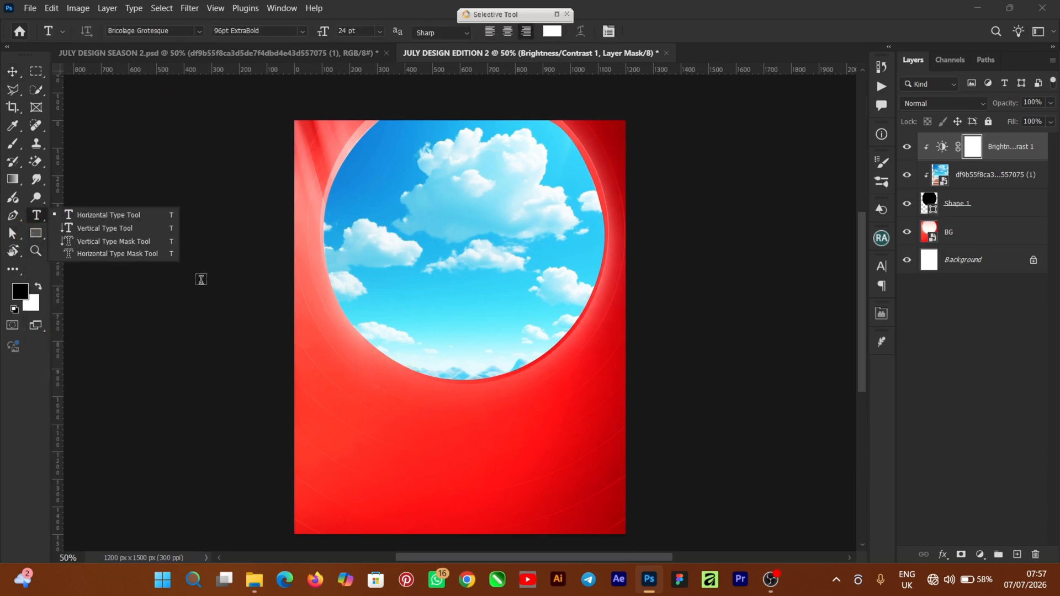
pyautogui.click(113, 216)
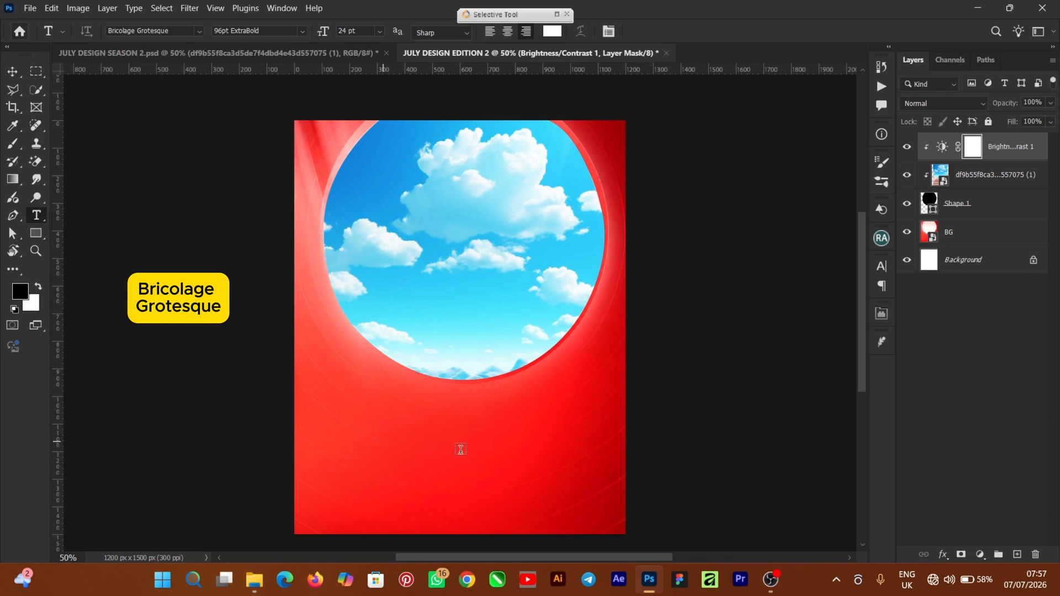
pyautogui.click(532, 434)
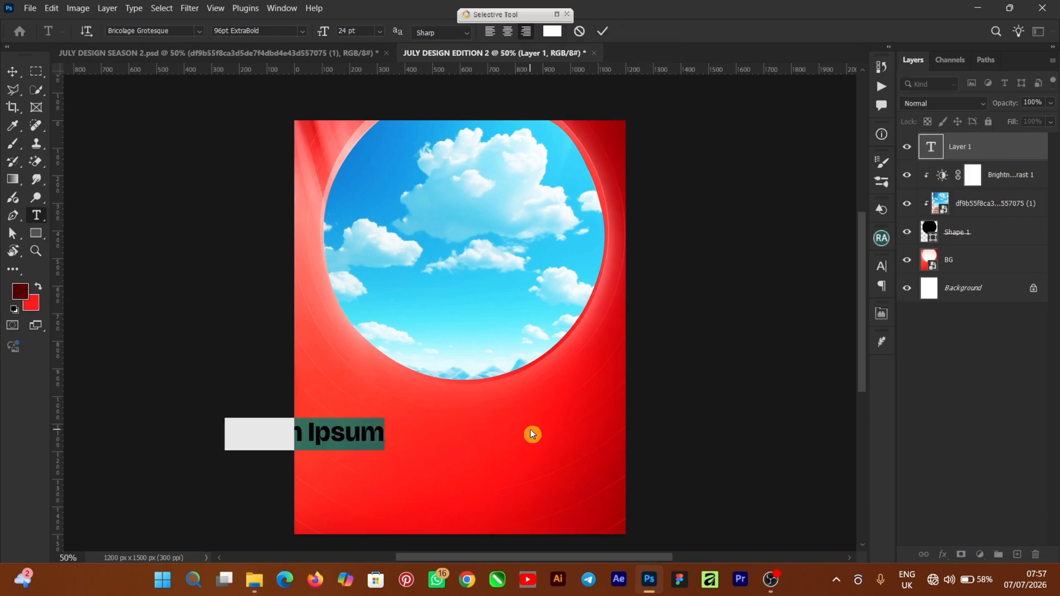
pyautogui.write('July')
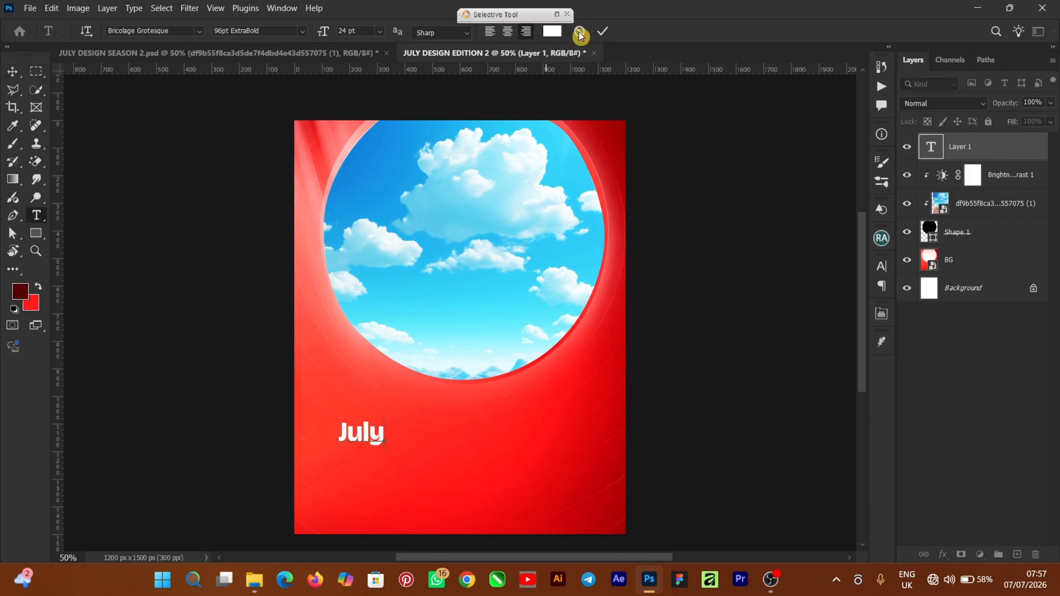
pyautogui.click(12, 72)
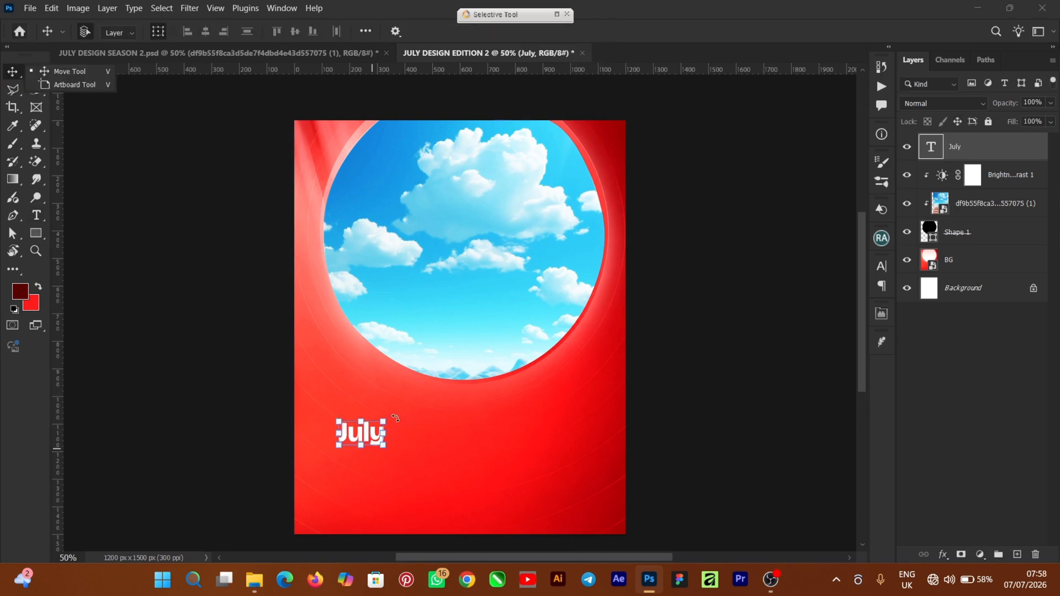
# Step: Enlarge the "July" text to most of the canvas width and center it directly below the circle
pyautogui.moveTo(387, 416); pyautogui.dragTo(546, 335)
pyautogui.moveTo(488, 402); pyautogui.dragTo(496, 434)
pyautogui.press('Return')
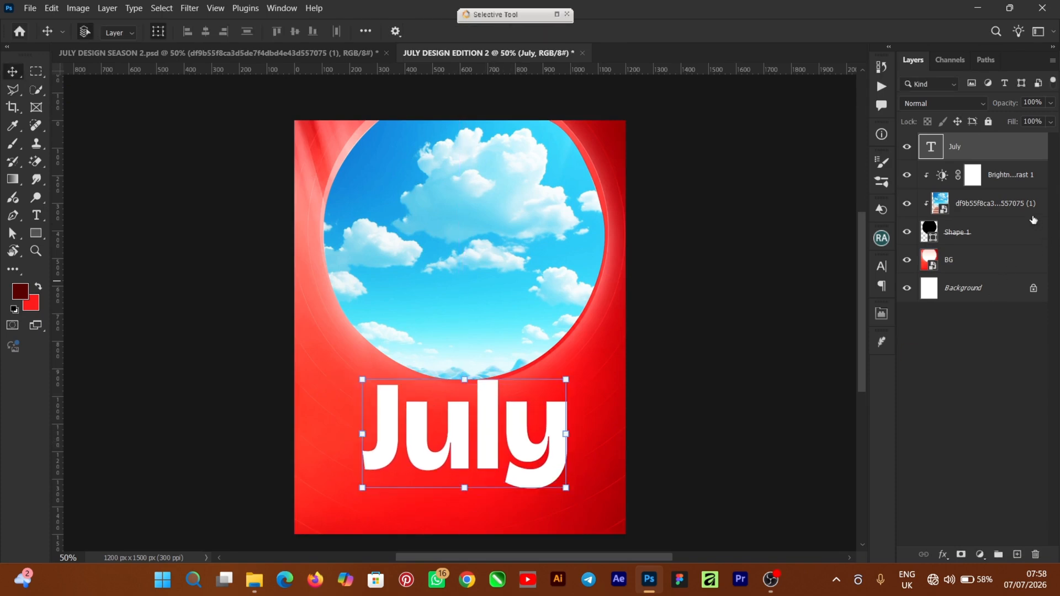
# Step: Warp the "July" text with a horizontal Arc style and a bend of -68%
pyautogui.rightClick(1019, 149)
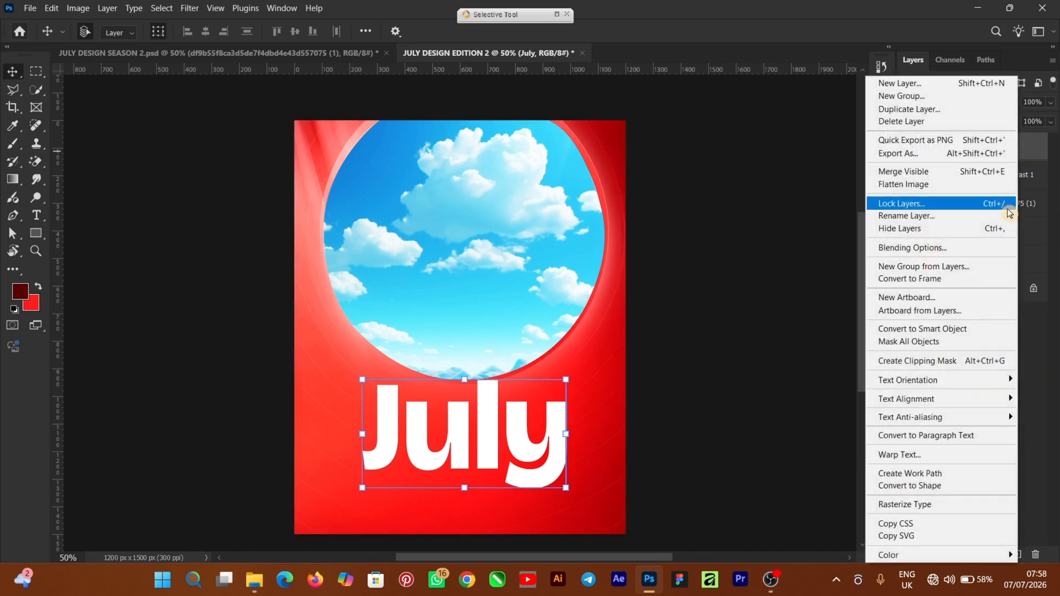
pyautogui.click(929, 459)
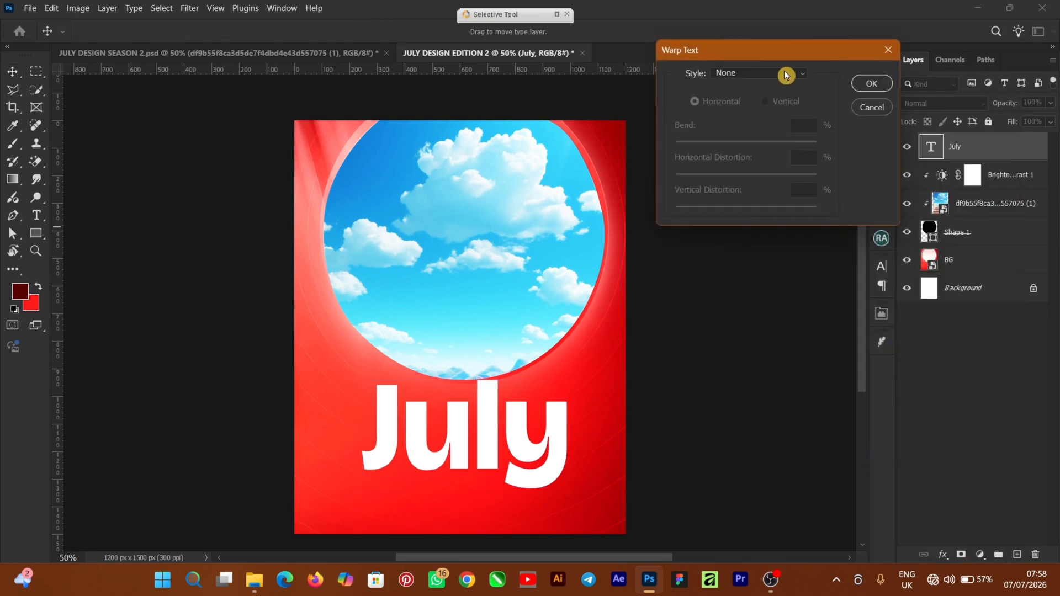
pyautogui.click(786, 73)
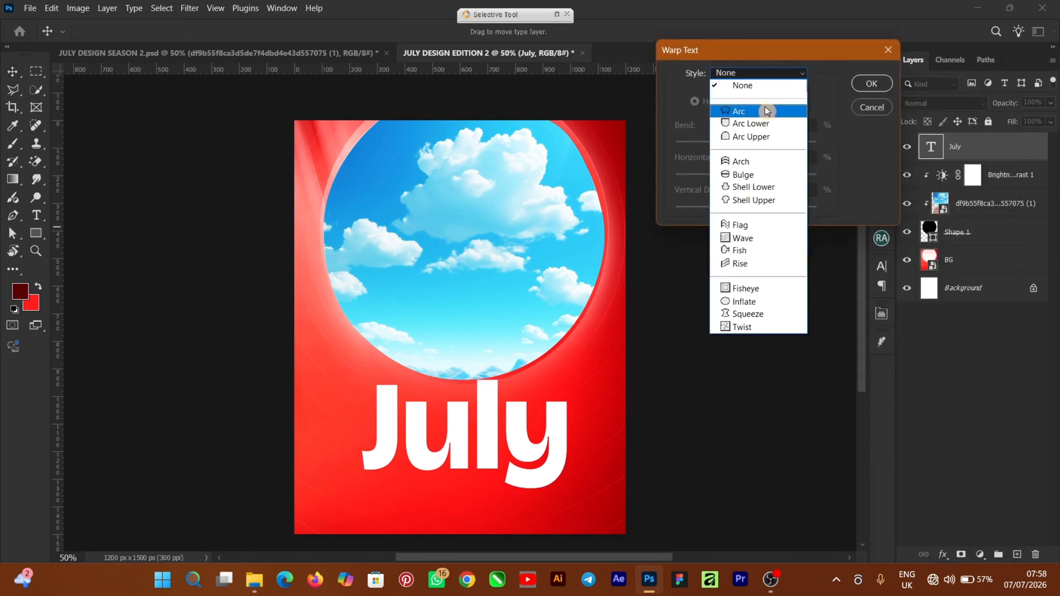
pyautogui.click(756, 110)
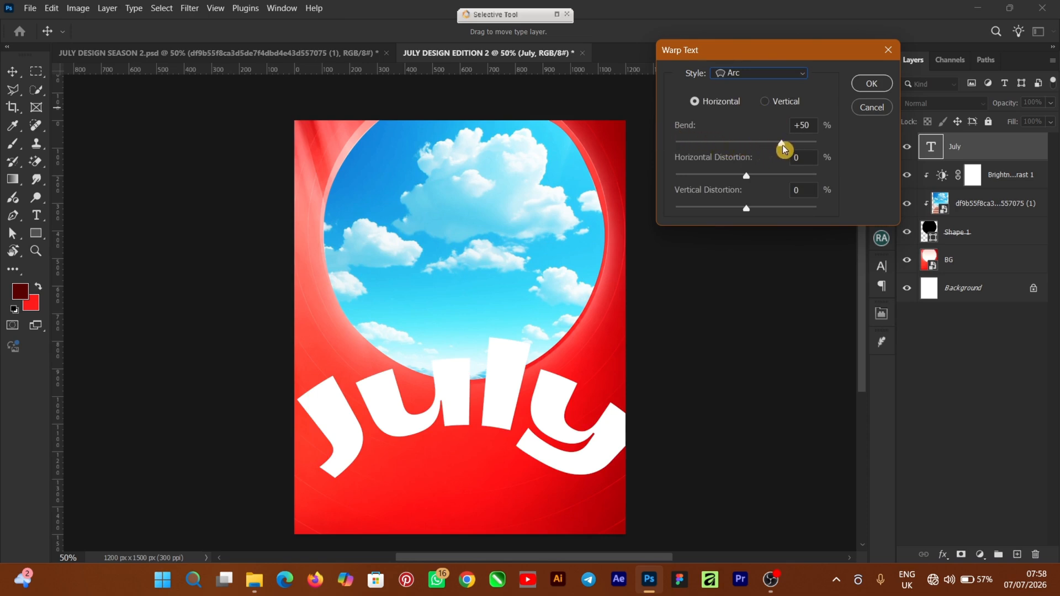
pyautogui.moveTo(781, 144); pyautogui.dragTo(710, 144)
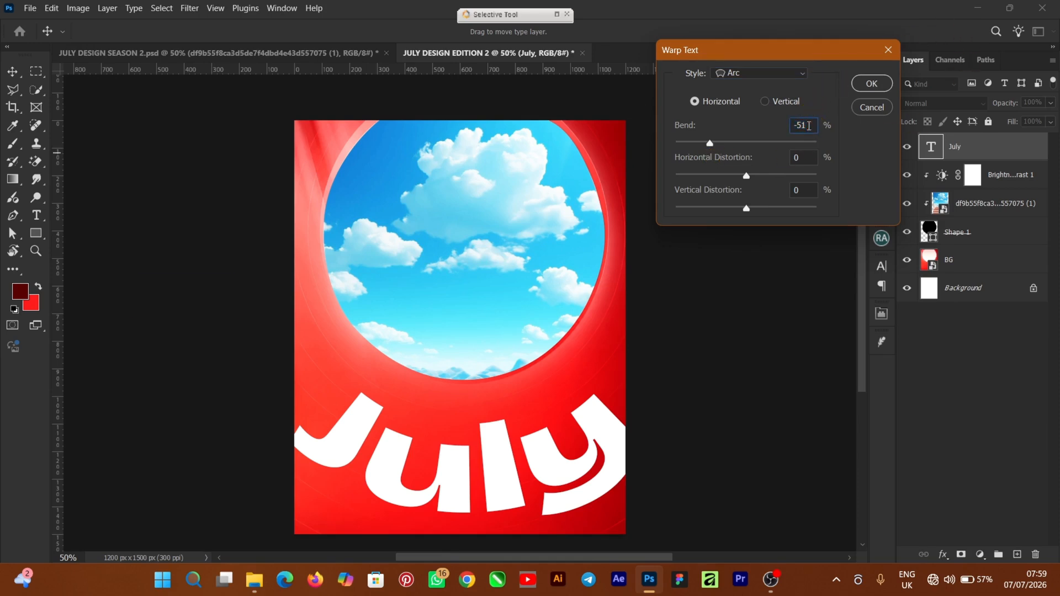
pyautogui.click(825, 126)
pyautogui.press('BackSpace')
pyautogui.press('BackSpace')
pyautogui.write('68')
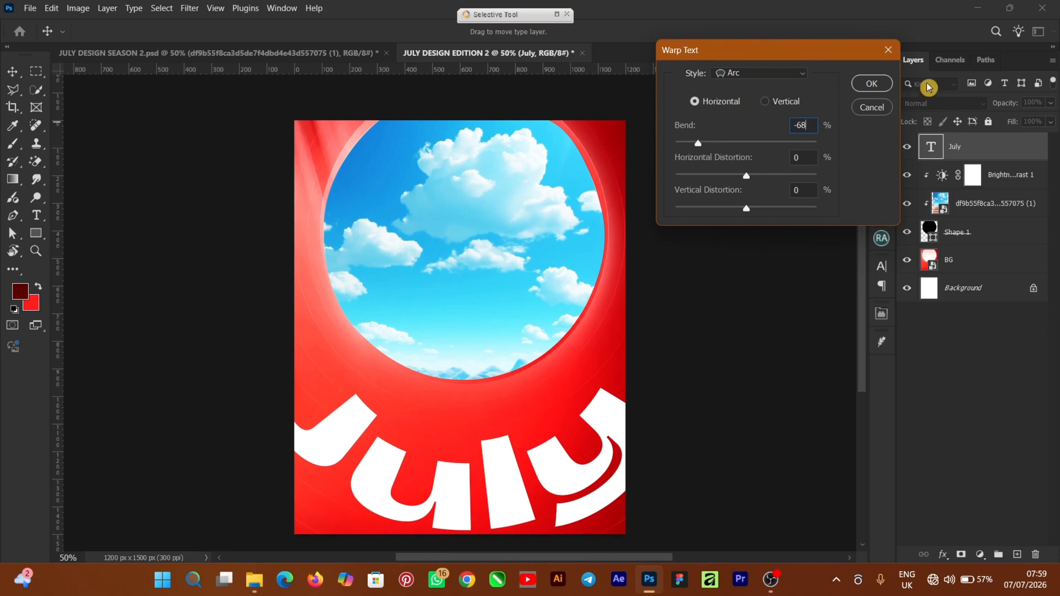
pyautogui.click(866, 89)
# Step: Scale the arched "July" text to about 66% and center it beneath the circle
pyautogui.moveTo(490, 468)
pyautogui.mouseDown()
pyautogui.moveTo(496, 453)
pyautogui.moveTo(494, 466)
pyautogui.mouseUp()
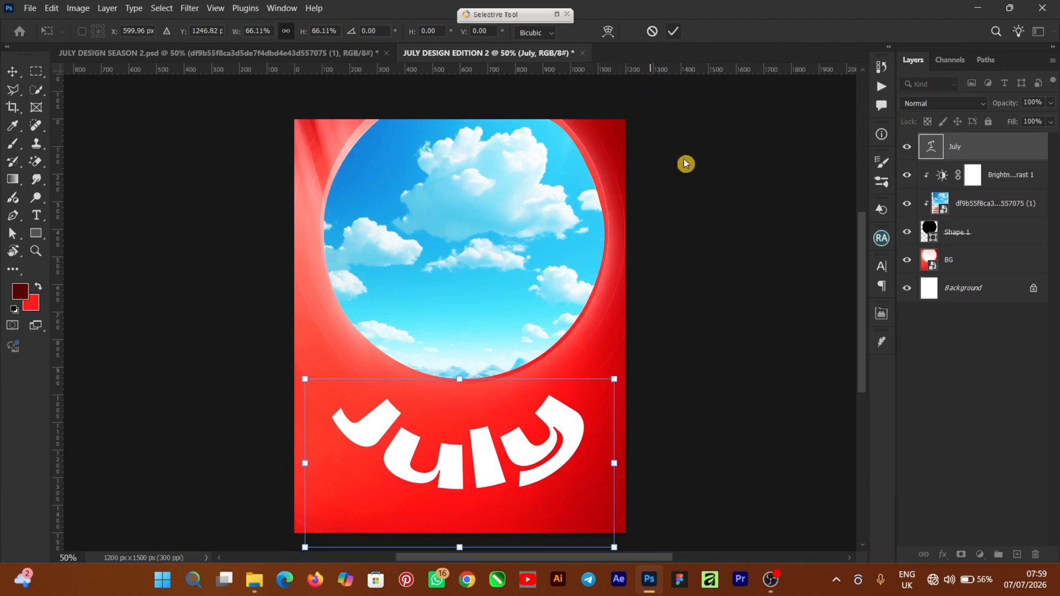
pyautogui.click(724, 376)
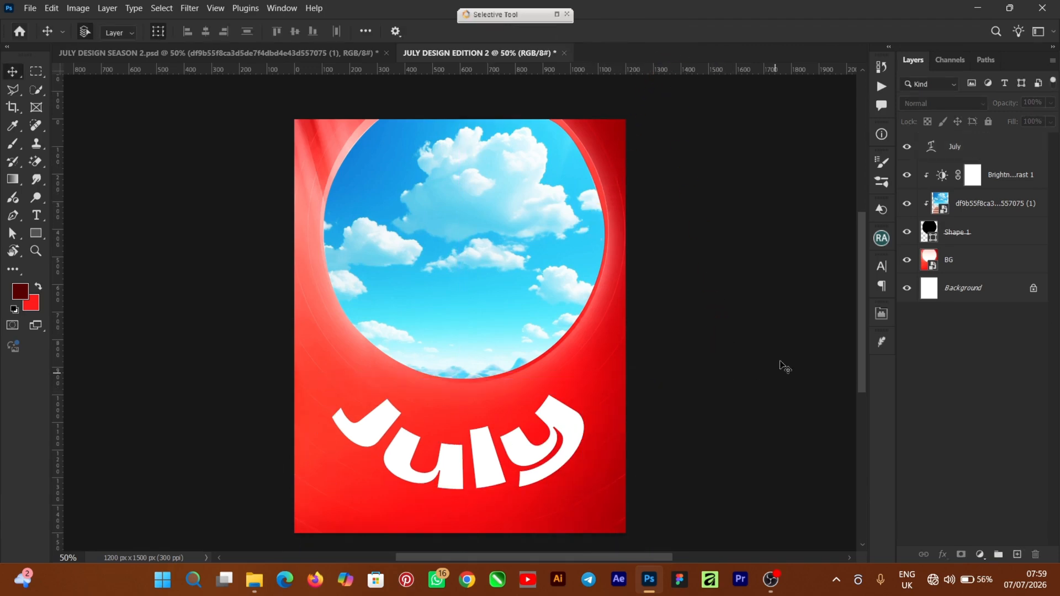
pyautogui.click(466, 441)
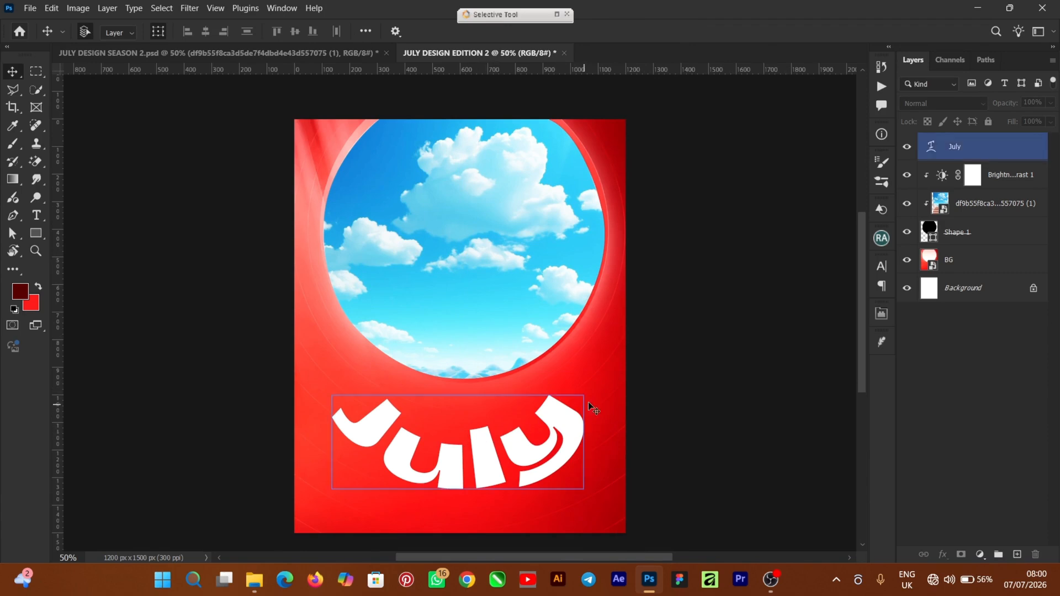
pyautogui.click(133, 358)
# Step: Add the text "welcome to" between the circle and "July", scaled down to a small caption
pyautogui.click(36, 215)
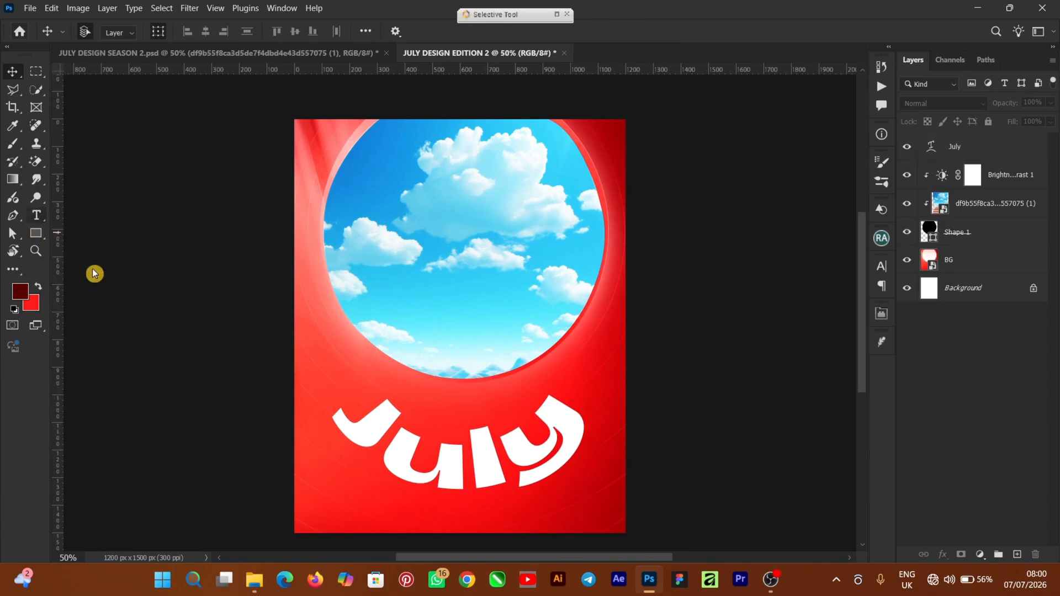
pyautogui.click(420, 394)
pyautogui.write('Welcome to')
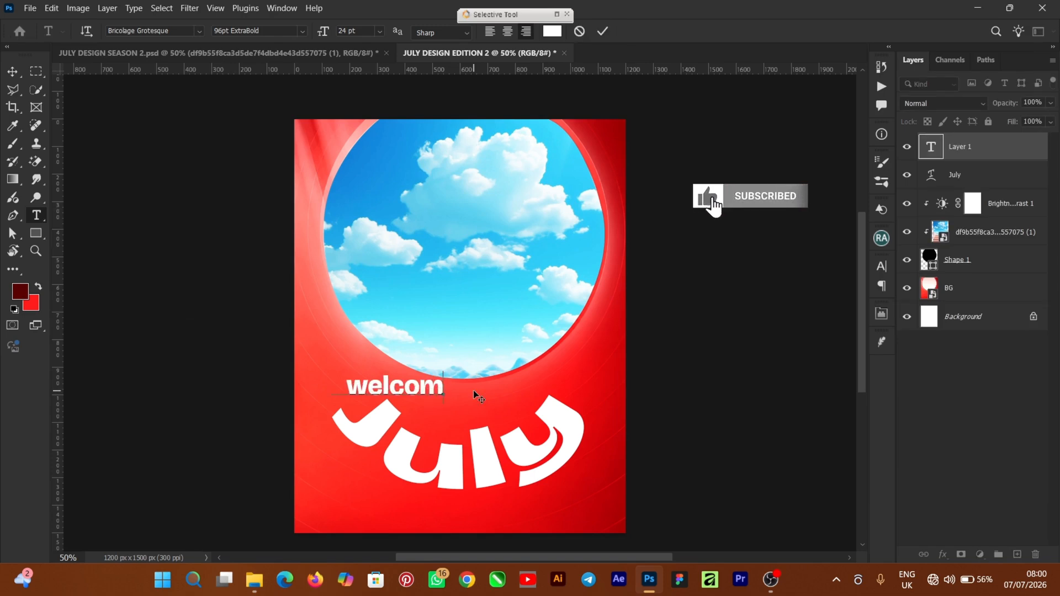
pyautogui.hotkey('ctrl', 'Return')
pyautogui.hotkey('ctrl', '+')
# Step: Warp the "welcome to" text with a horizontal Arc style and a bend of -54%
pyautogui.rightClick(1022, 159)
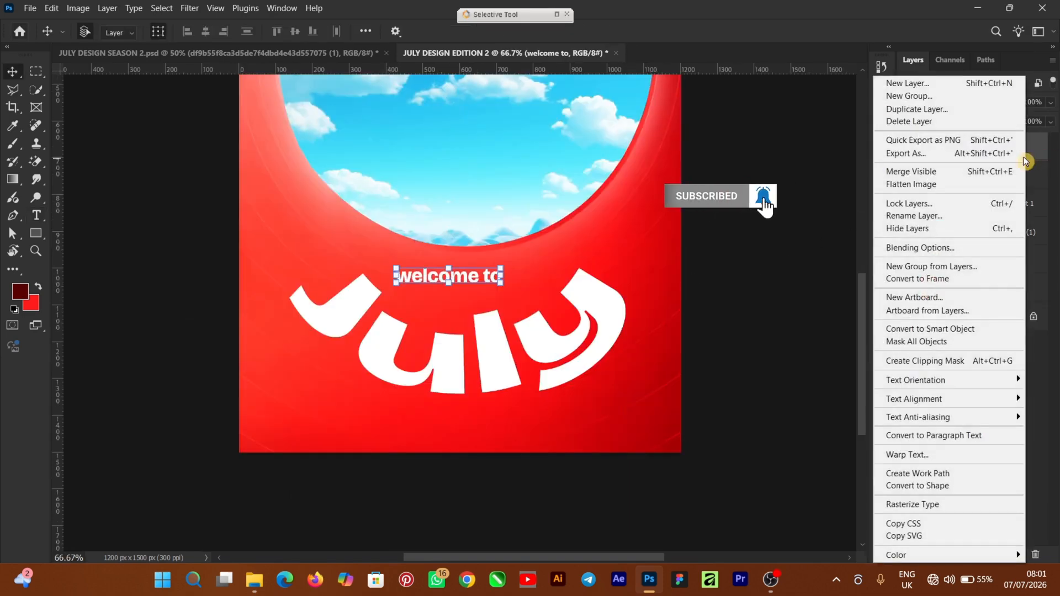
pyautogui.click(935, 455)
pyautogui.click(794, 73)
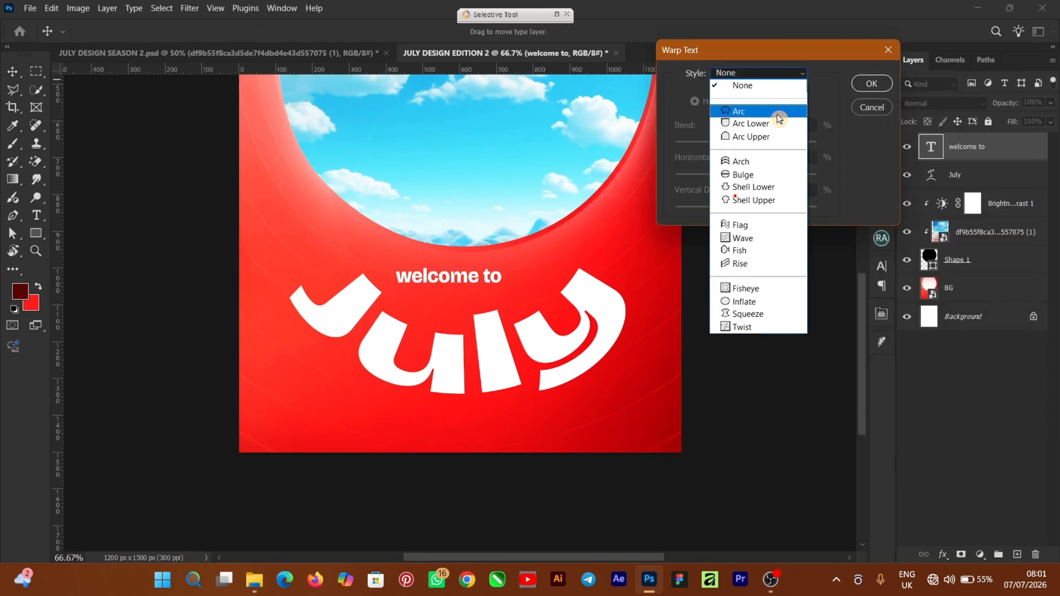
pyautogui.click(777, 113)
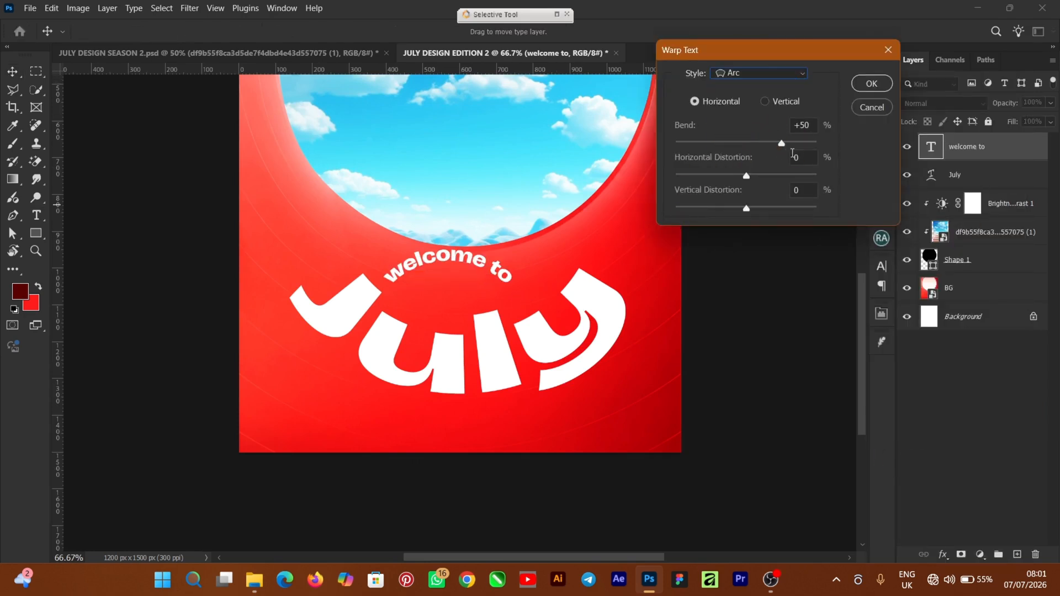
pyautogui.moveTo(784, 149); pyautogui.dragTo(709, 161)
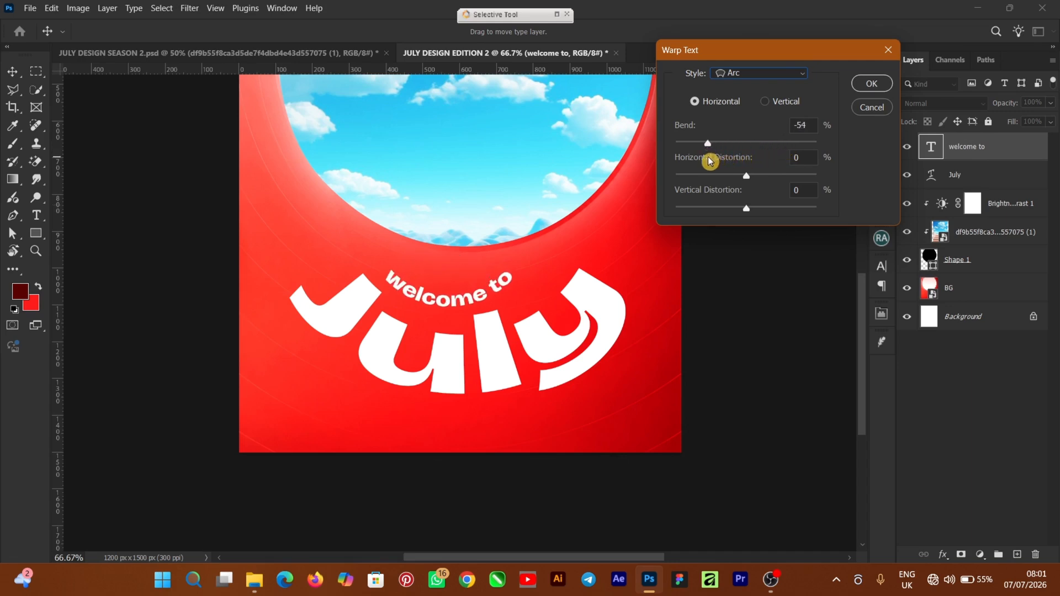
pyautogui.click(870, 84)
# Step: Scale "welcome to" to about 65%, rotate it about 14°, and fit it closely above the "u" of "July"
pyautogui.hotkey('ctrl', 't')
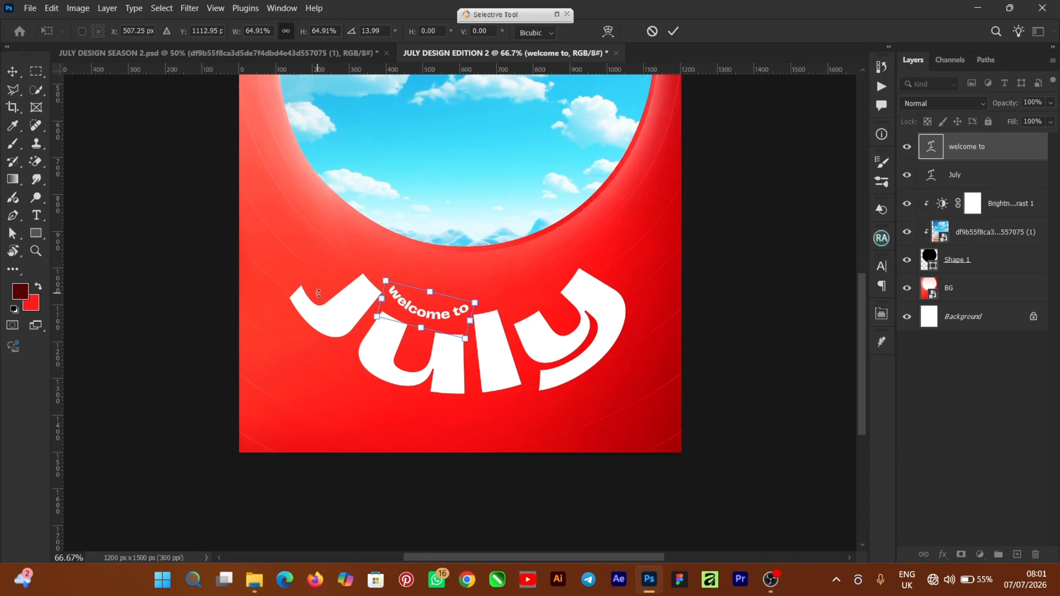
pyautogui.press('Return')
pyautogui.click(738, 328)
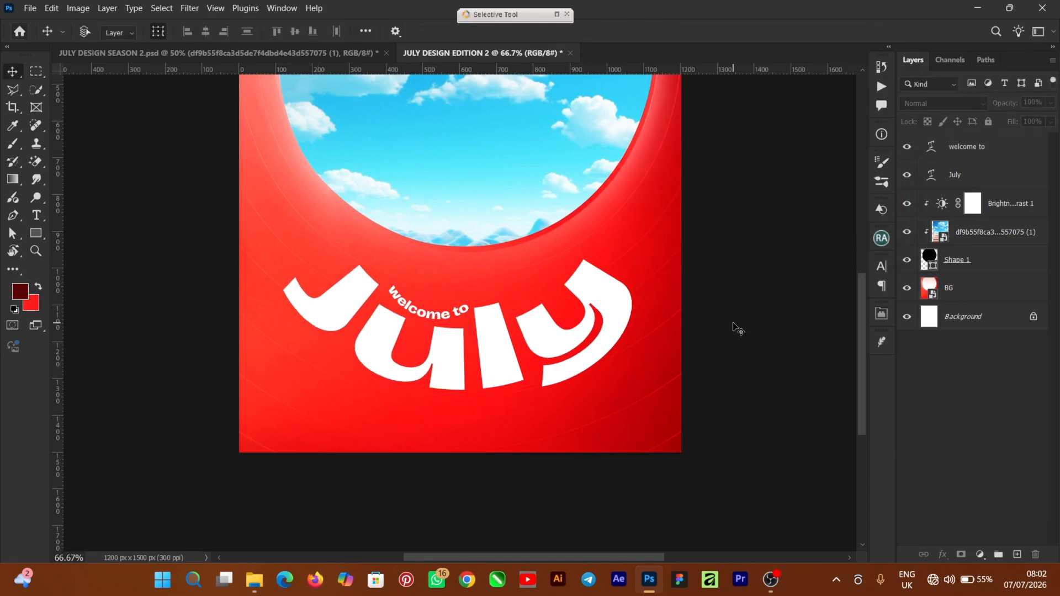
pyautogui.hotkey('ctrl', '1')
pyautogui.keyDown('ctrl'); pyautogui.click(738, 329); pyautogui.keyUp('ctrl')
pyautogui.moveTo(405, 320); pyautogui.dragTo(417, 313)
pyautogui.click(713, 321)
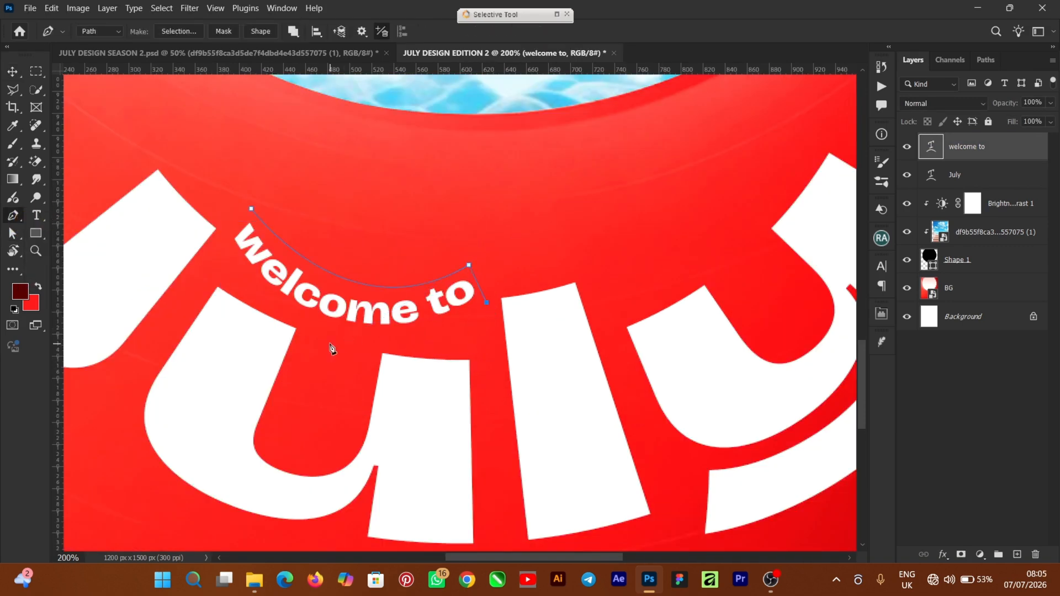
# Step: Trace a closed curved path around the "welcome to" text and turn it into a selection on a new layer
pyautogui.moveTo(314, 324); pyautogui.dragTo(423, 358)
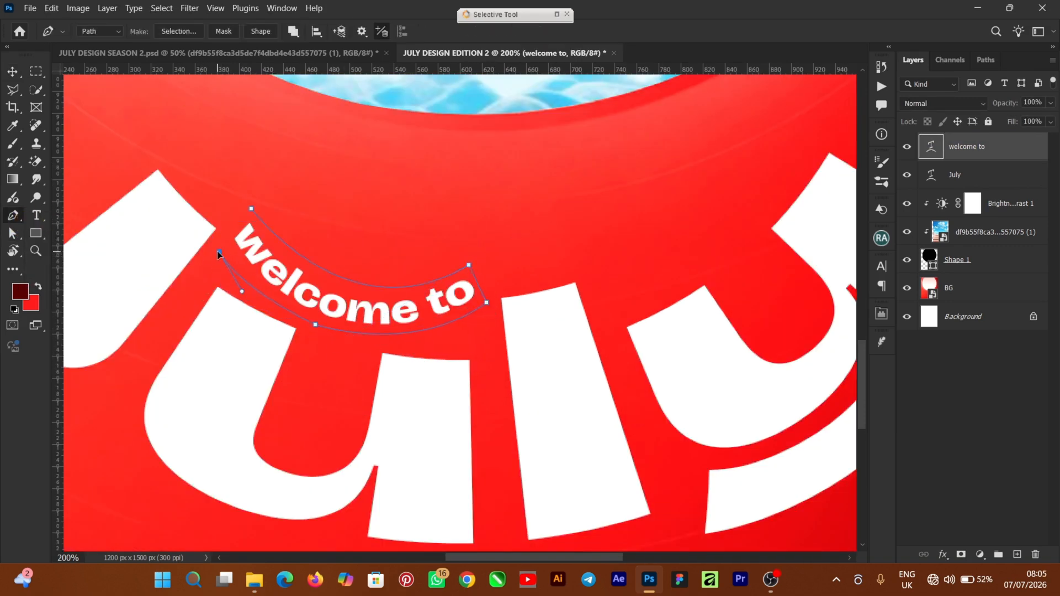
pyautogui.click(250, 208)
pyautogui.click(1016, 554)
pyautogui.hotkey('ctrl', 'Return')
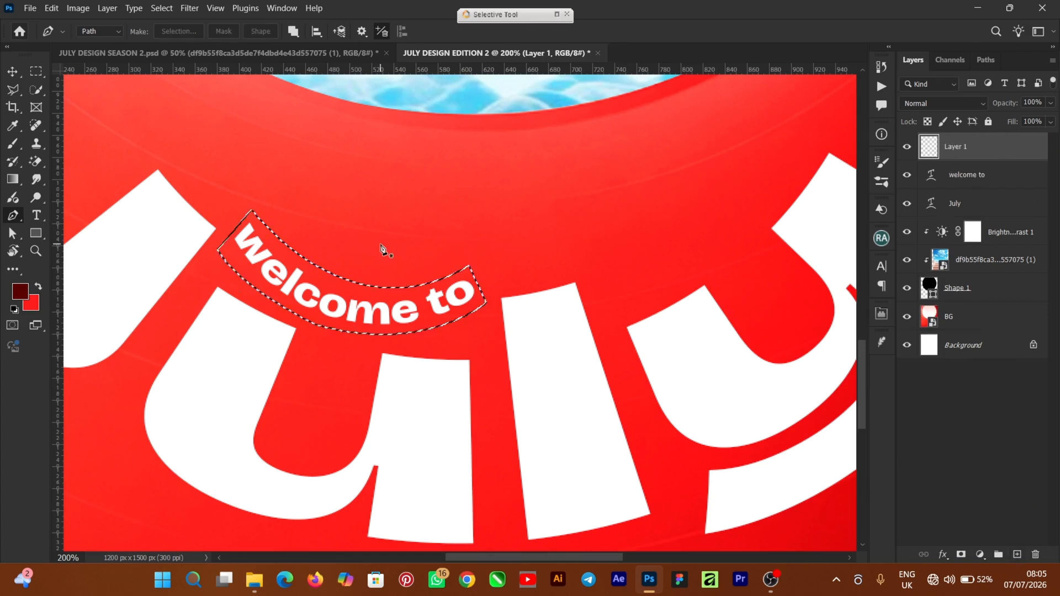
# Step: Fill the curved selection on the new layer with black (#000000) at 100% opacity in Normal mode
pyautogui.click(11, 95)
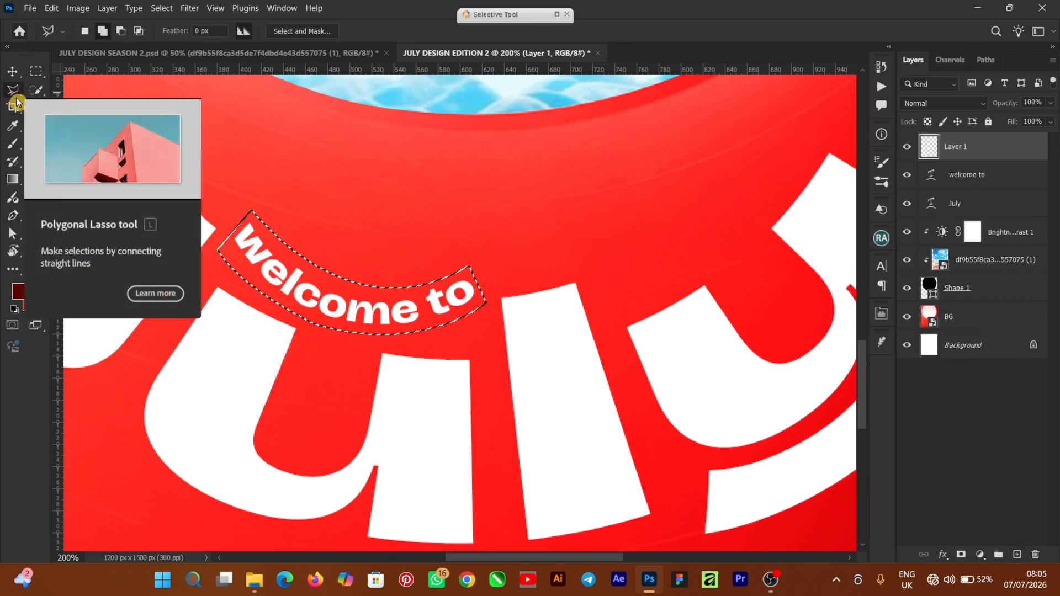
pyautogui.rightClick(337, 298)
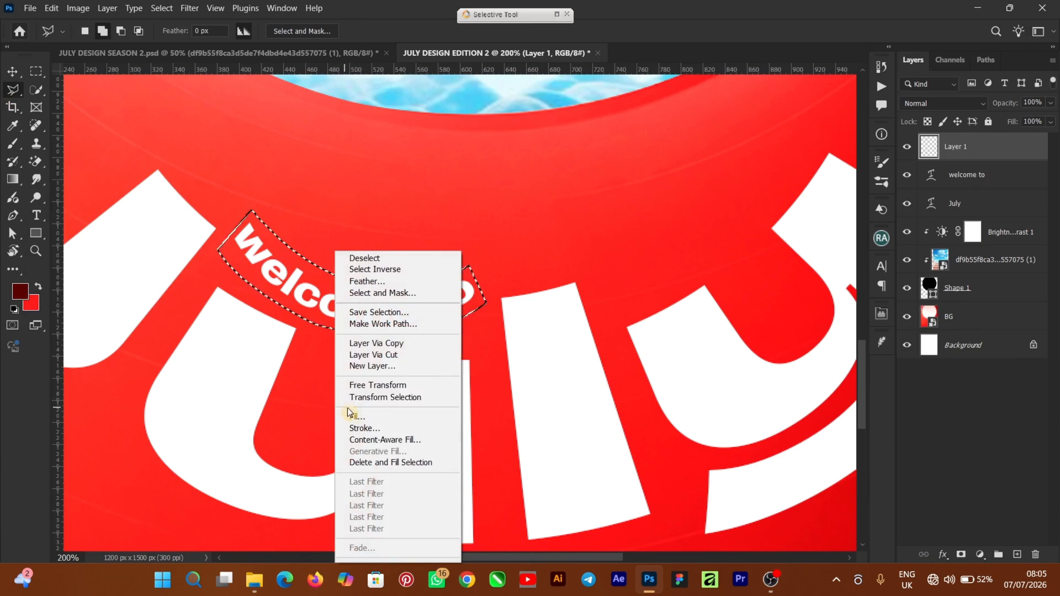
pyautogui.click(366, 417)
pyautogui.click(846, 126)
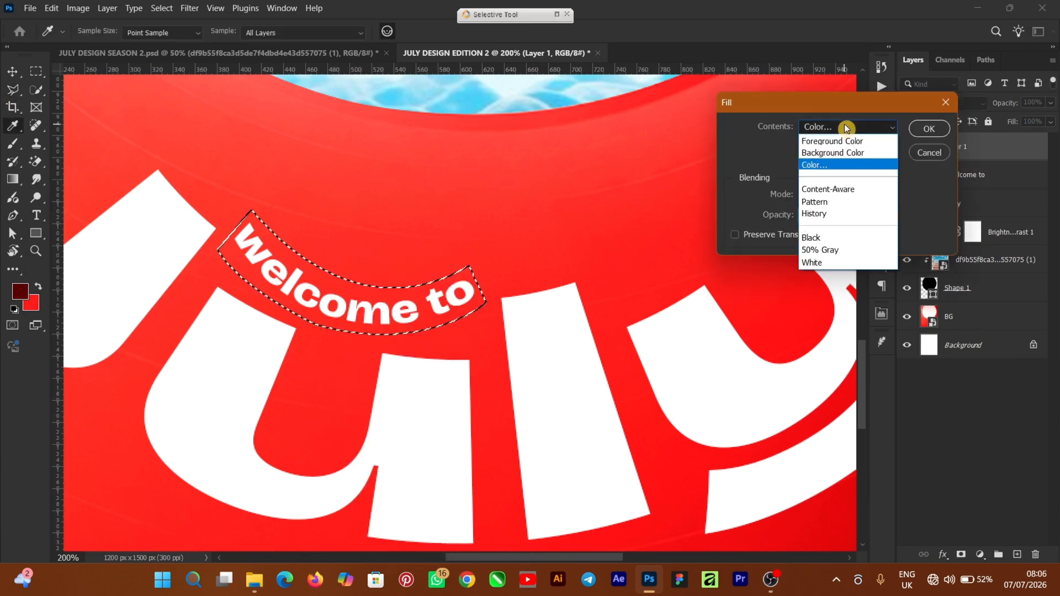
pyautogui.click(831, 165)
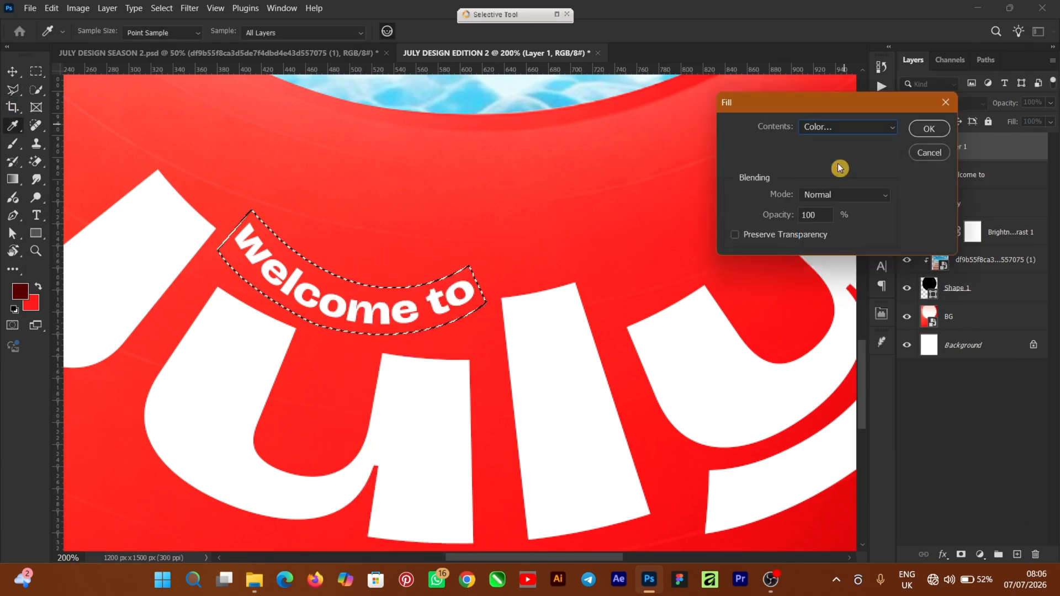
pyautogui.click(732, 285)
pyautogui.moveTo(650, 347); pyautogui.dragTo(650, 347)
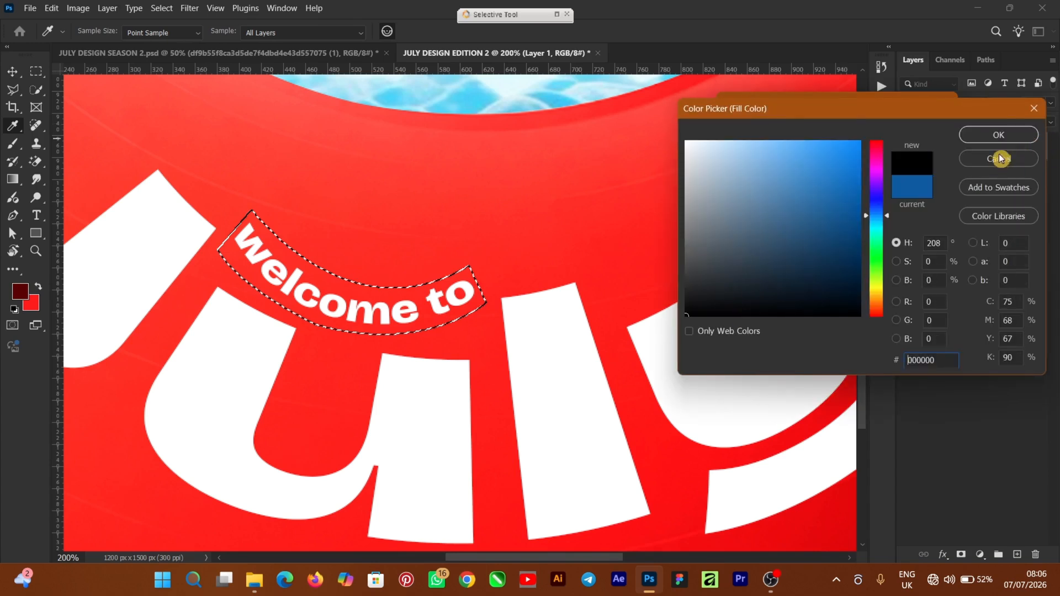
pyautogui.click(1004, 135)
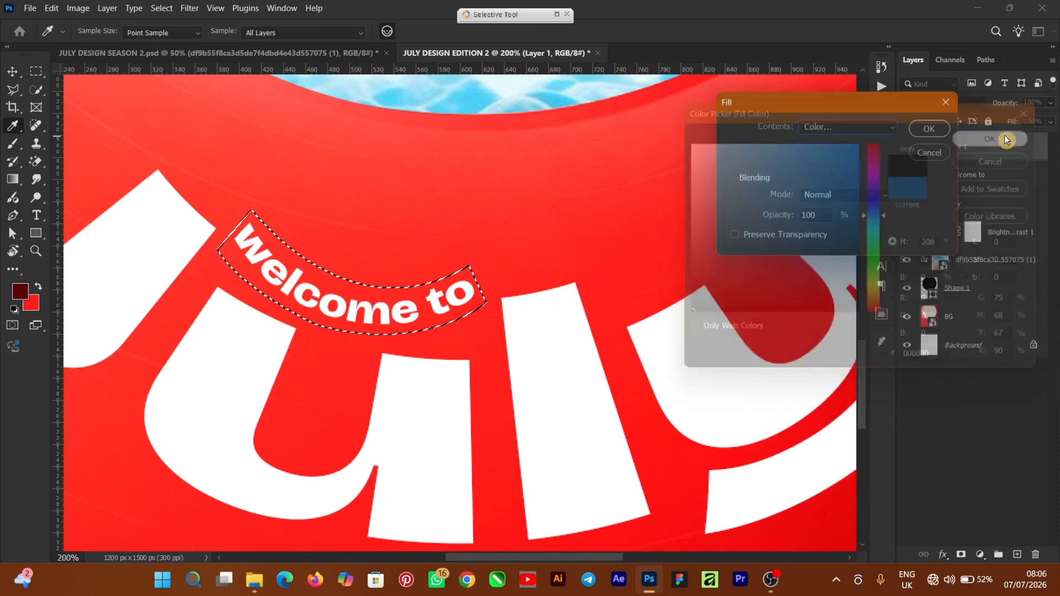
pyautogui.click(922, 130)
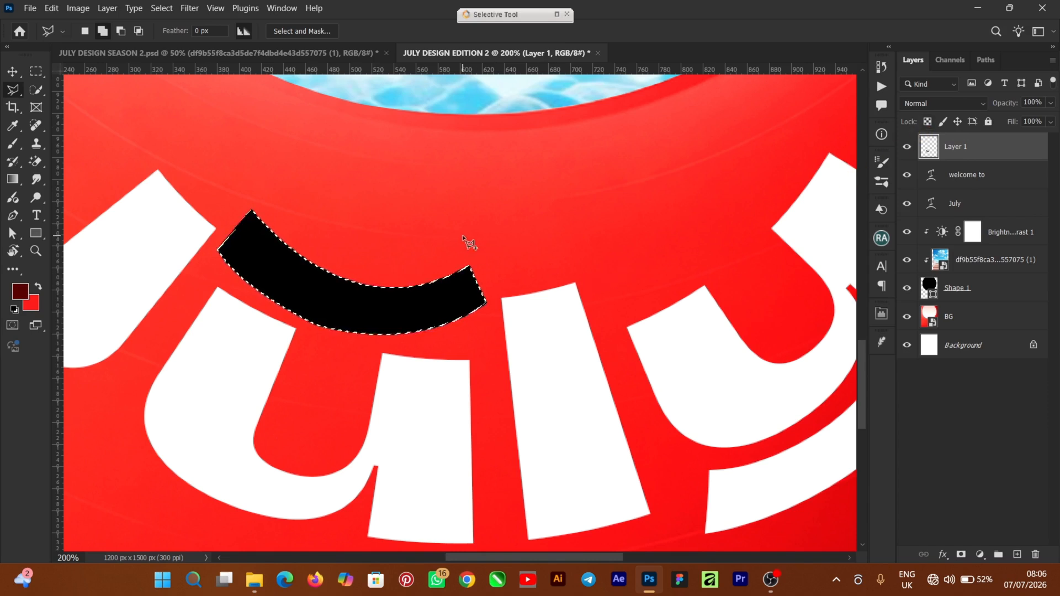
# Step: Deselect the curved area and move the black label layer directly beneath the "welcome to" text layer
pyautogui.hotkey('ctrl', 'd')
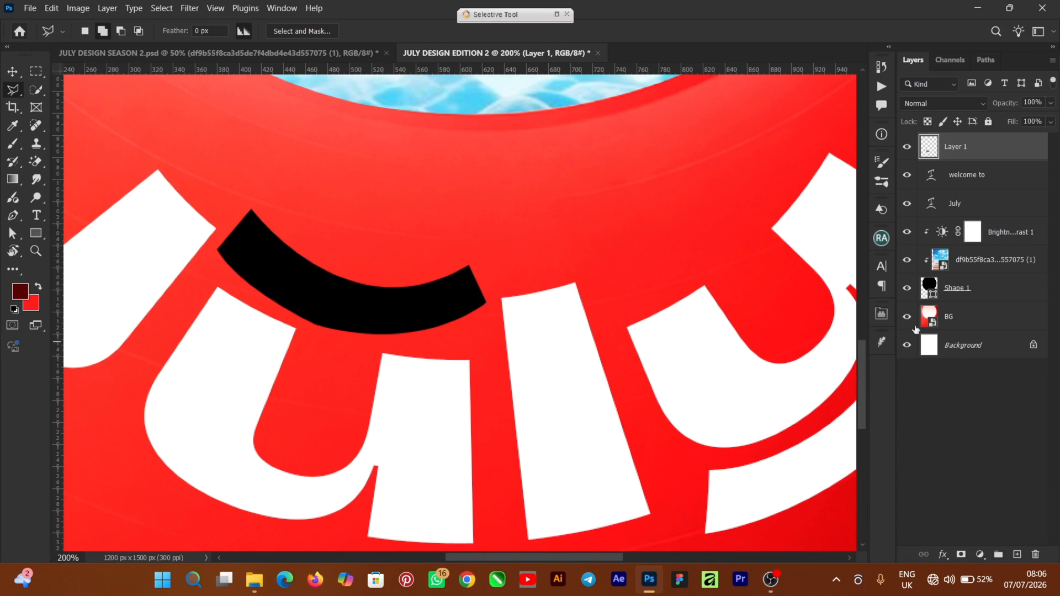
pyautogui.moveTo(995, 150); pyautogui.dragTo(1002, 186)
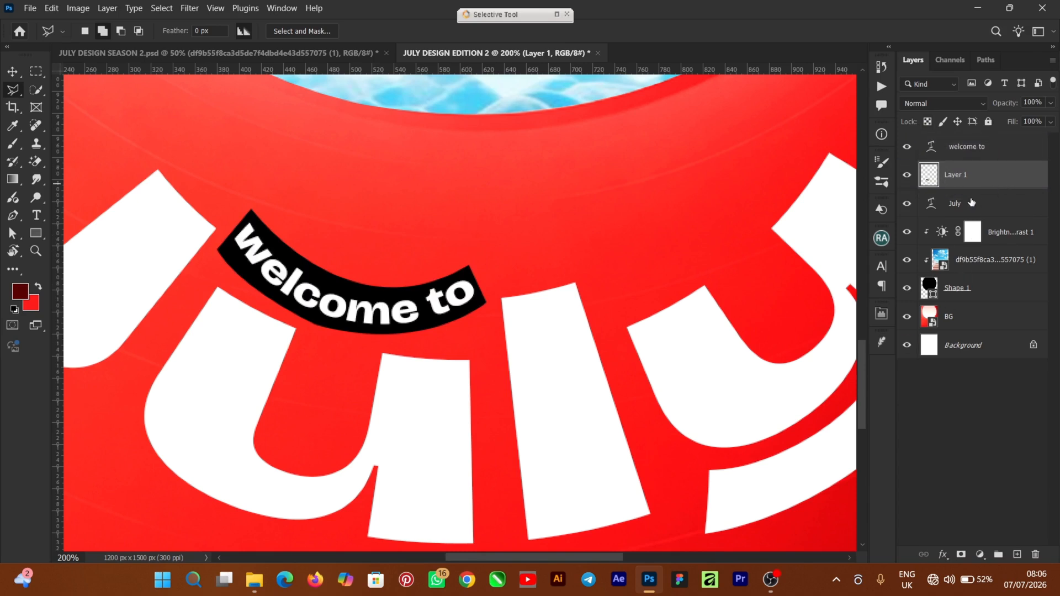
pyautogui.hotkey('ctrl', '-')
pyautogui.hotkey('ctrl', '-')
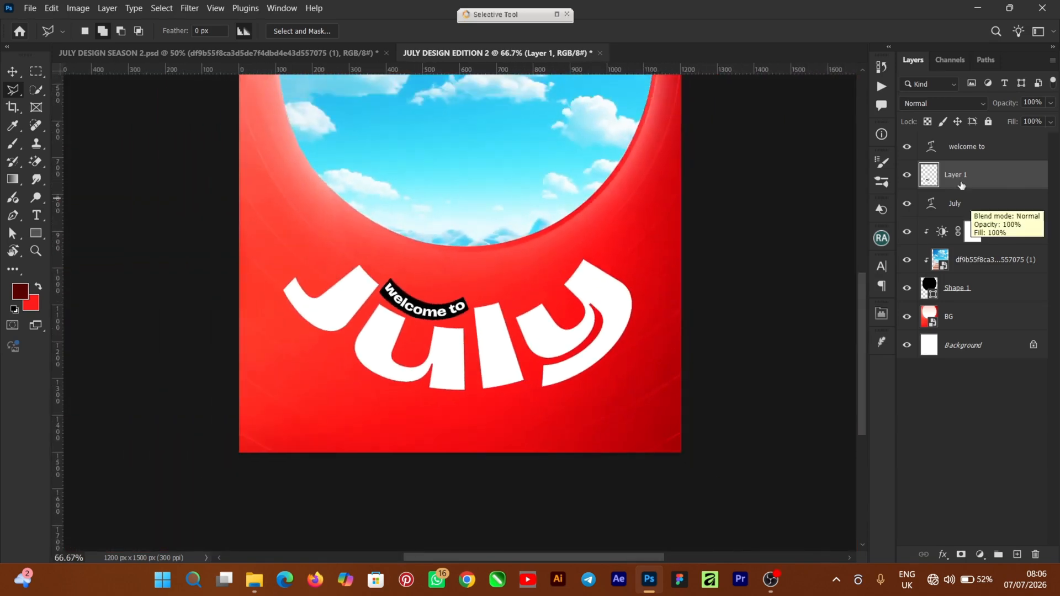
pyautogui.click(11, 71)
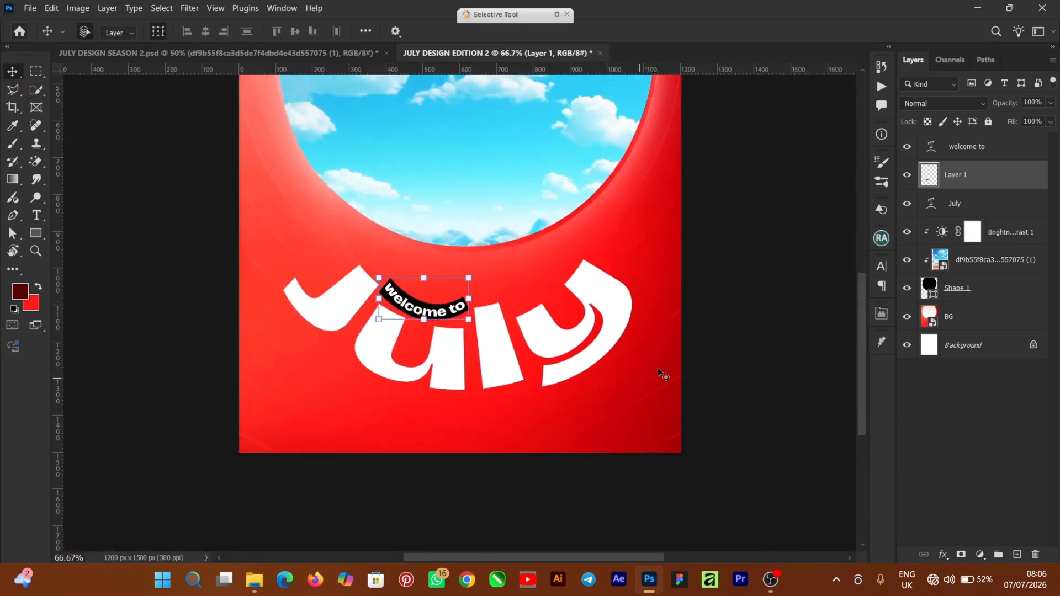
pyautogui.click(787, 348)
pyautogui.moveTo(859, 344); pyautogui.dragTo(859, 305)
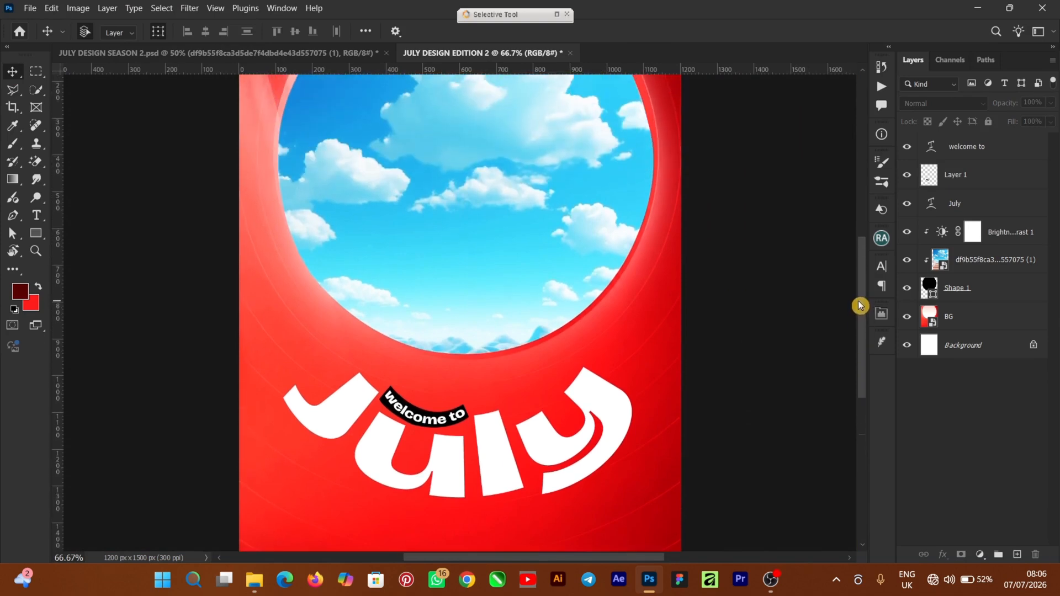
# Step: Place the MODEL IMAGE file from the file explorer, positioning the seated man in the sky circle just above "July"
pyautogui.hotkey('ctrl', '-')
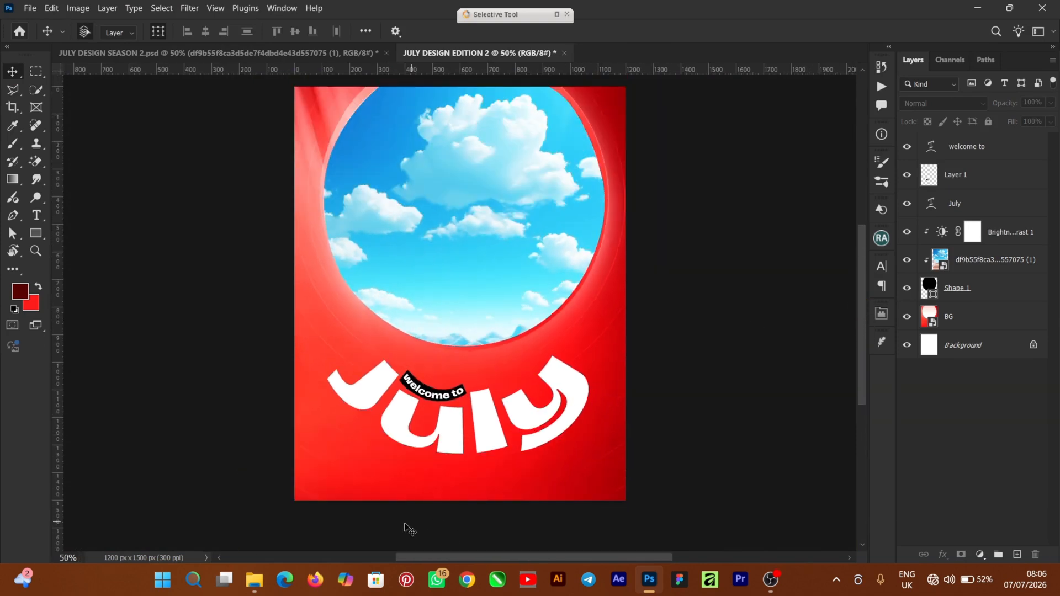
pyautogui.click(255, 579)
pyautogui.moveTo(601, 207); pyautogui.dragTo(804, 339)
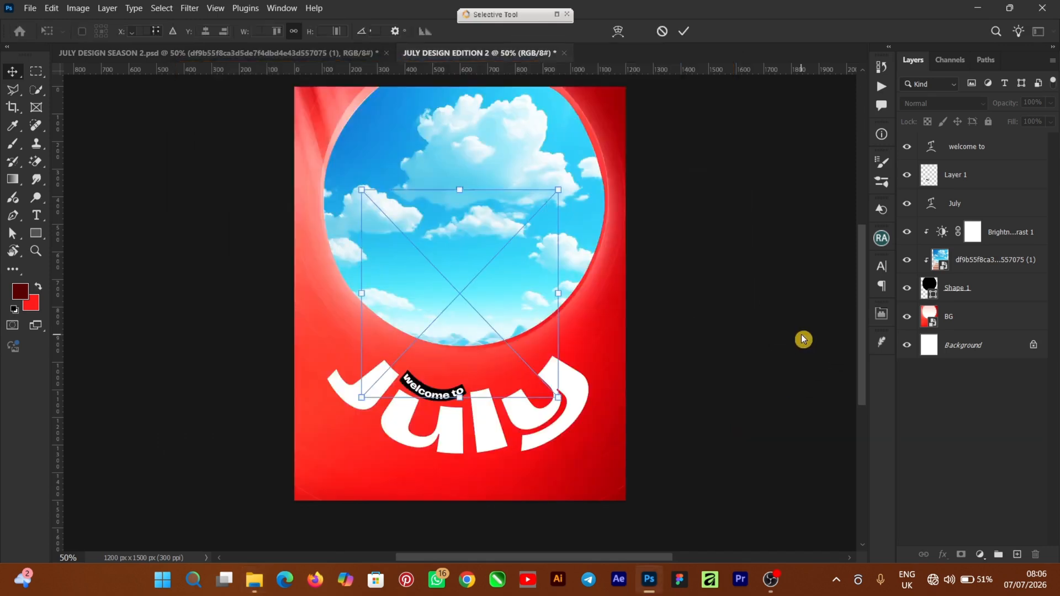
pyautogui.moveTo(551, 360); pyautogui.dragTo(553, 362)
pyautogui.click(684, 33)
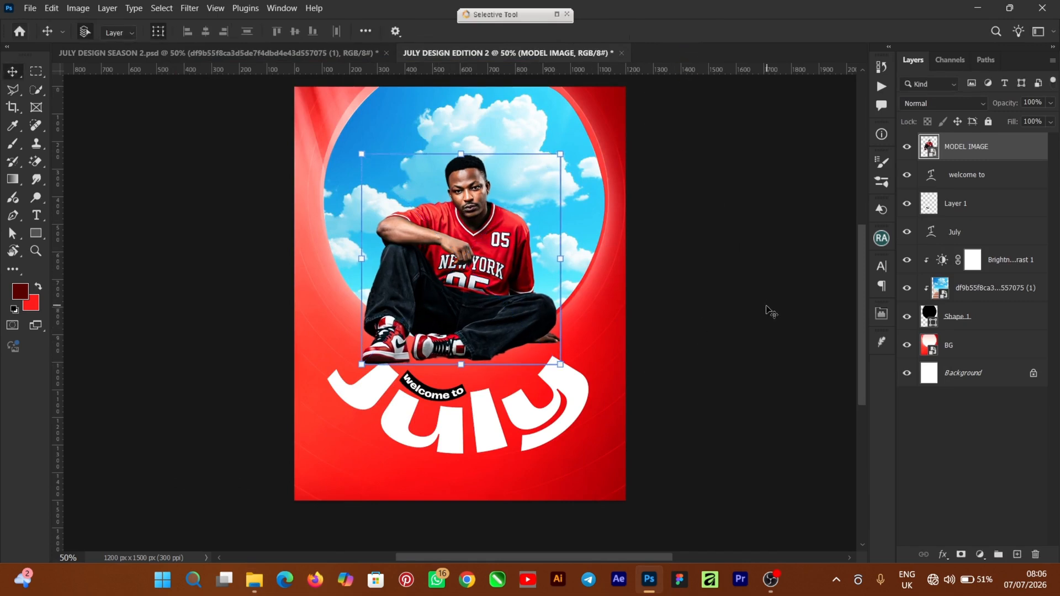
# Step: Scale the "welcome to" text, its black label and the "July" text together to about 103.5%
pyautogui.moveTo(865, 296); pyautogui.dragTo(864, 284)
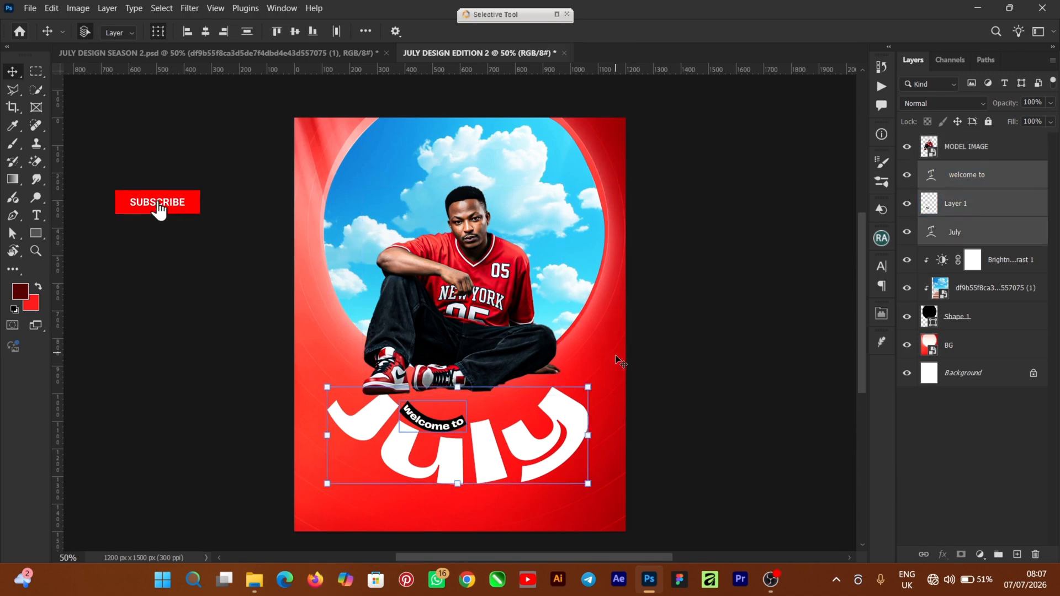
pyautogui.moveTo(588, 386); pyautogui.dragTo(598, 376)
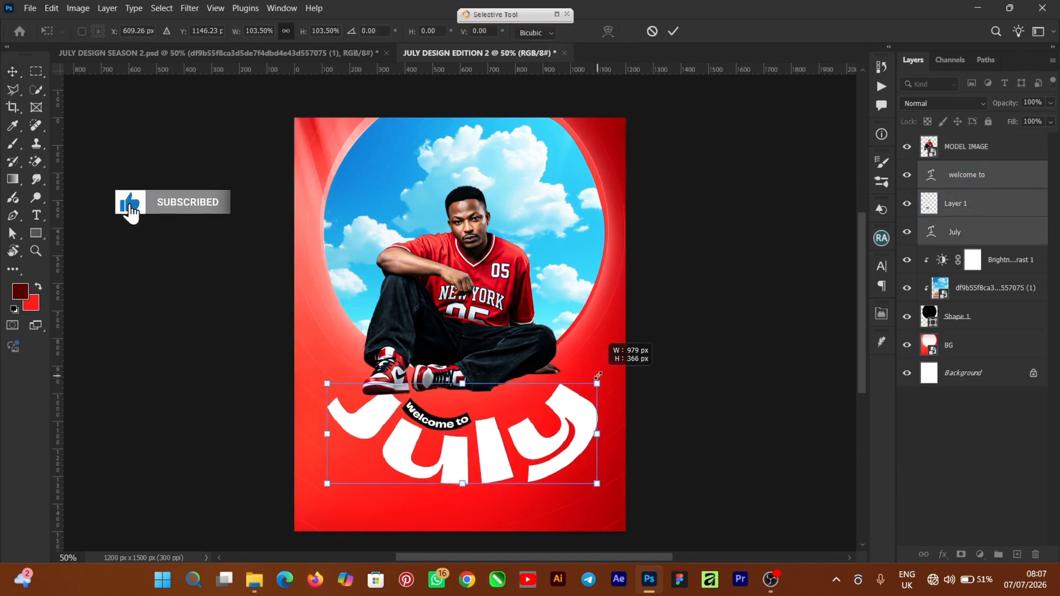
pyautogui.click(767, 291)
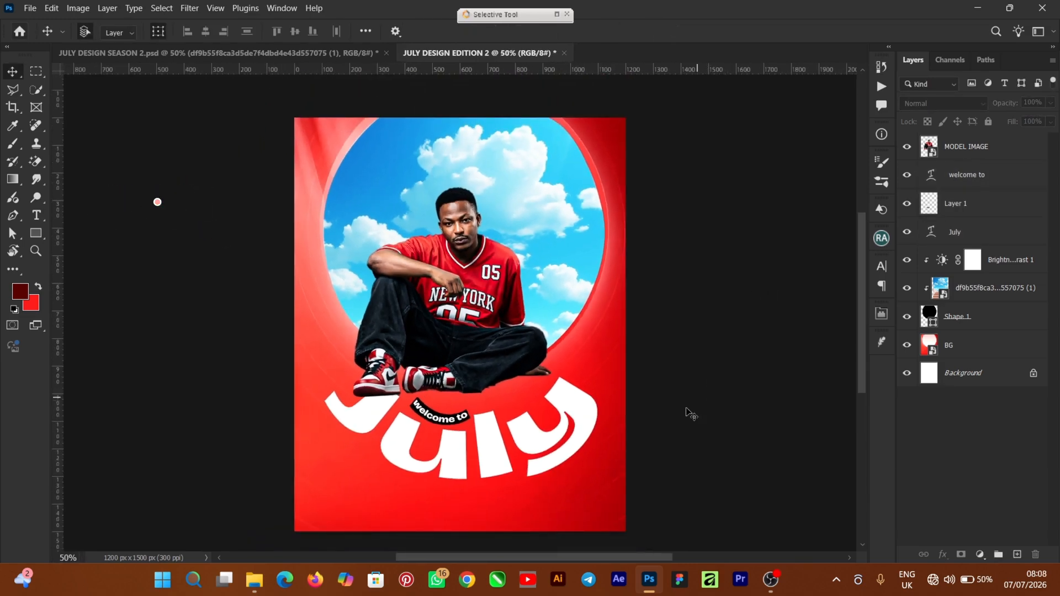
# Step: Add a new layer between the model and the text, and choose a black Soft Round brush with 0% hardness
pyautogui.click(338, 404)
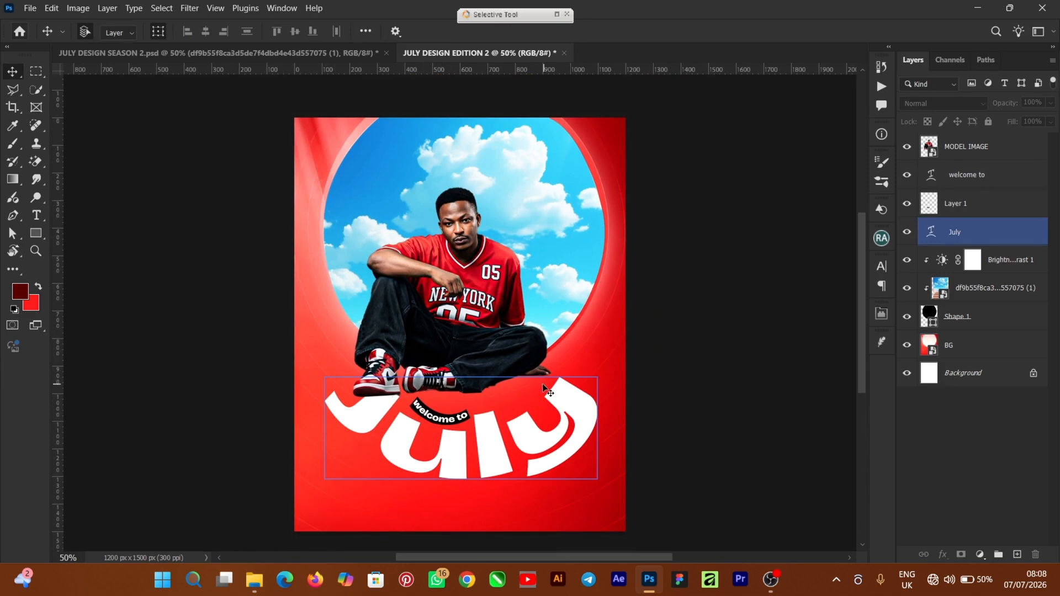
pyautogui.click(1017, 554)
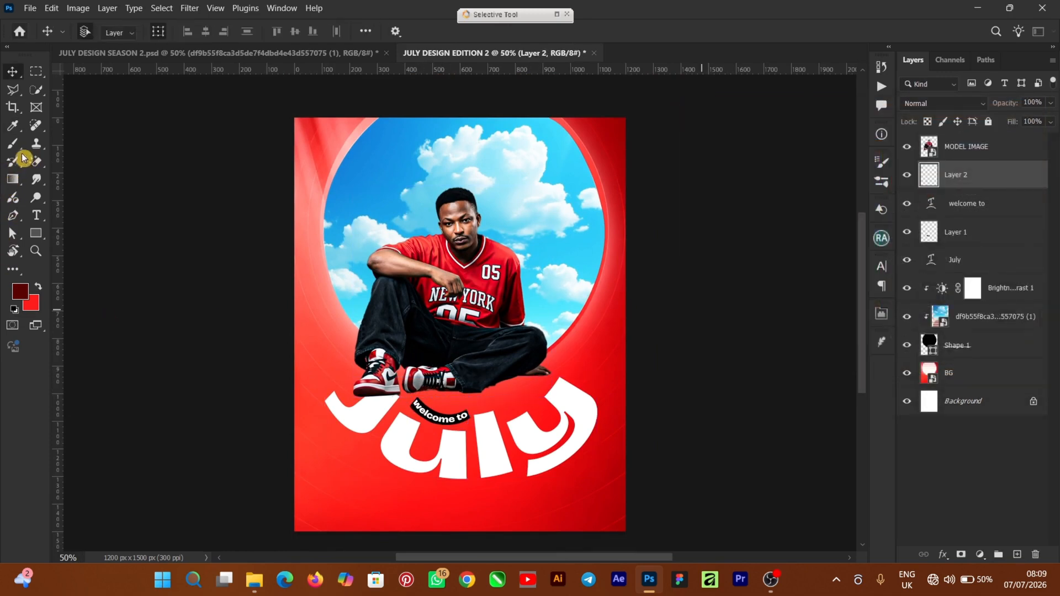
pyautogui.rightClick(12, 143)
pyautogui.click(66, 145)
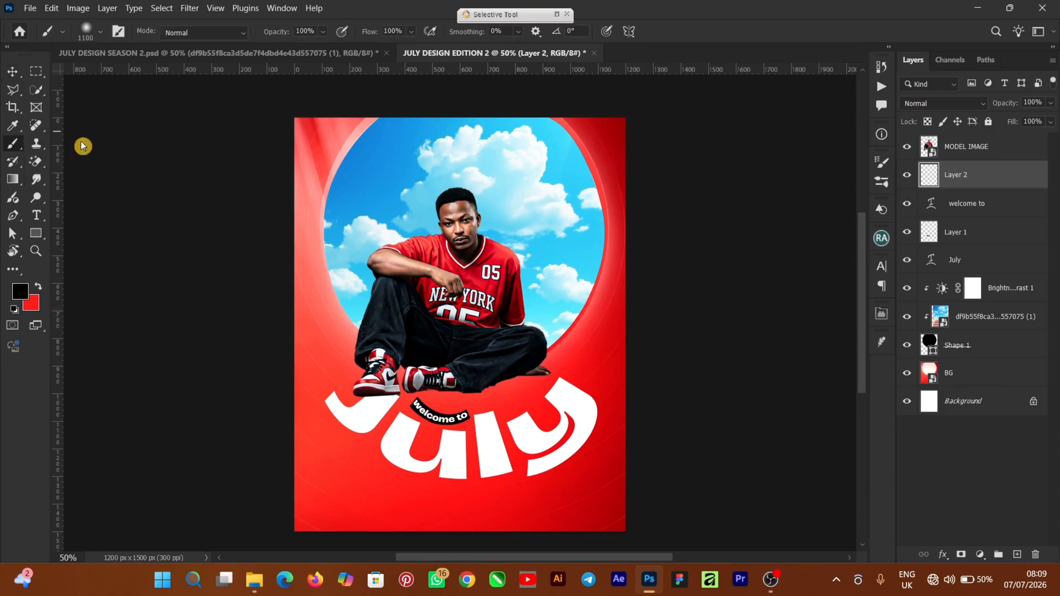
pyautogui.click(99, 38)
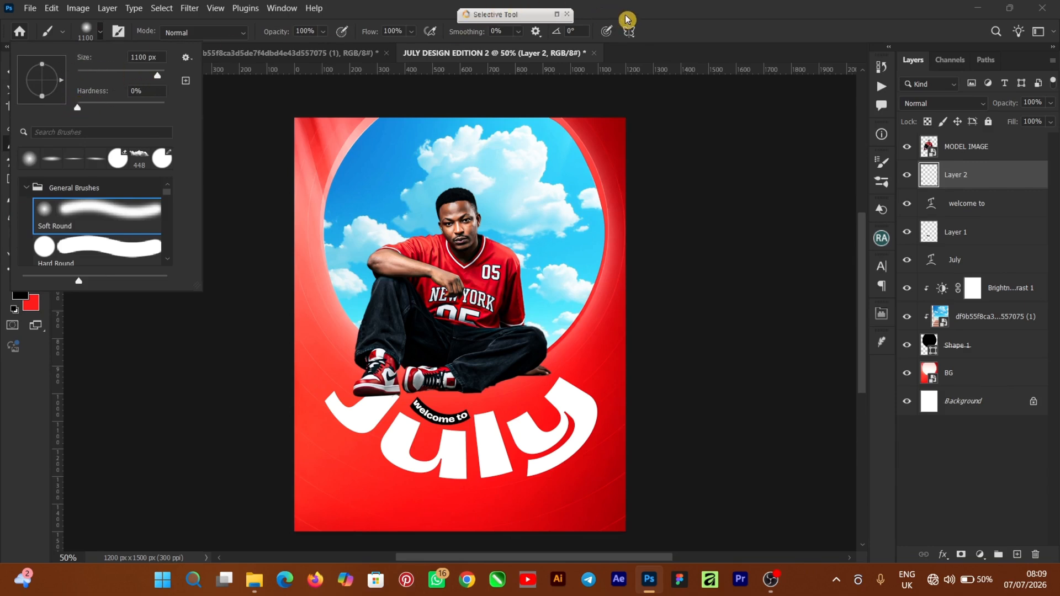
pyautogui.click(655, 11)
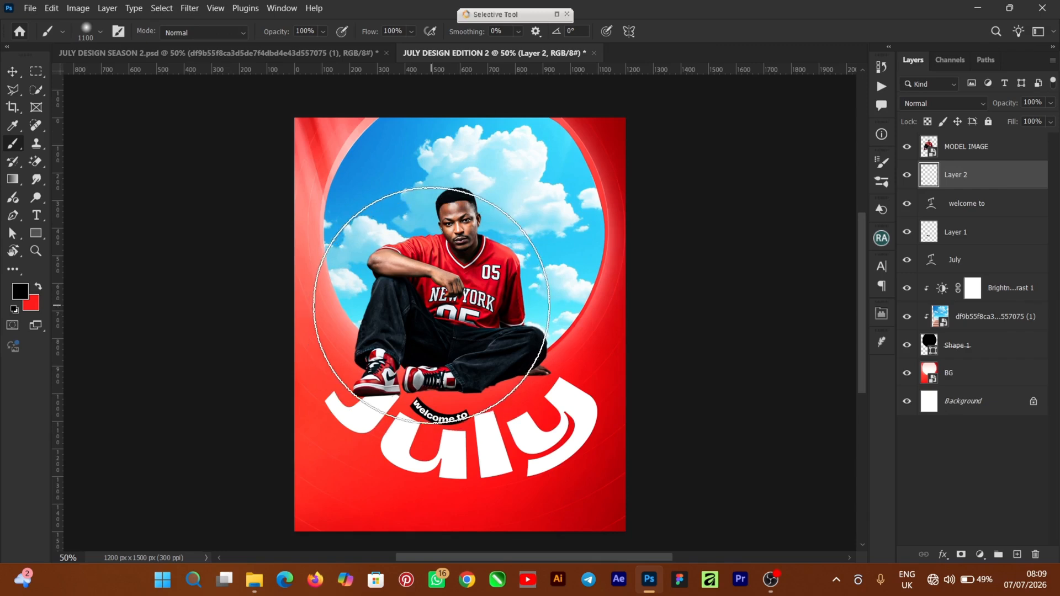
# Step: Reduce the brush to 300 px and paint a soft black shadow beneath the model's shoes and legs
pyautogui.press('[')
pyautogui.press('[')
pyautogui.press('[')
pyautogui.press('[')
pyautogui.press('[')
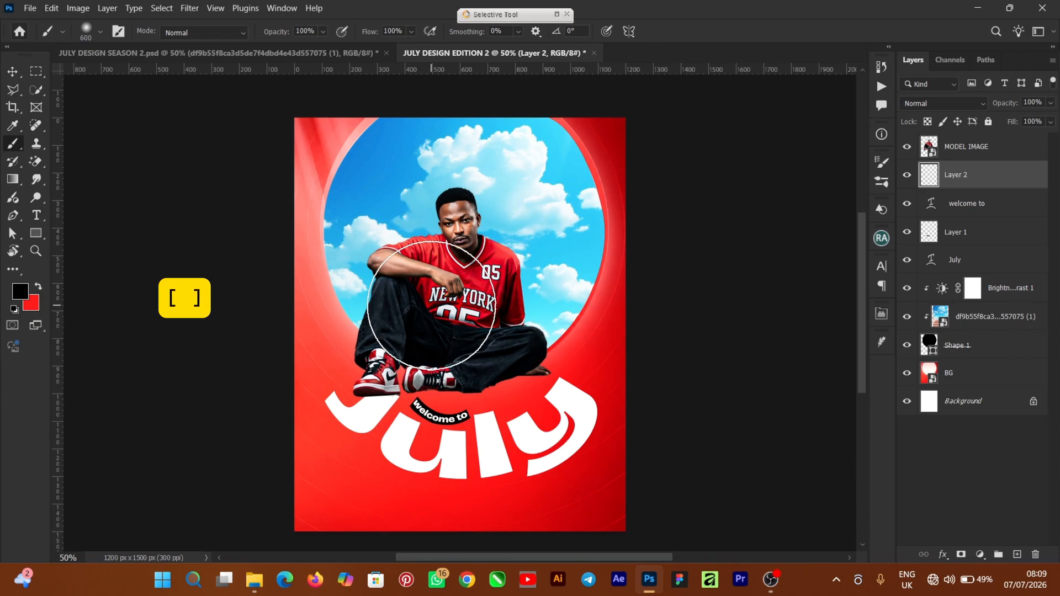
pyautogui.hotkey('ctrl', '+')
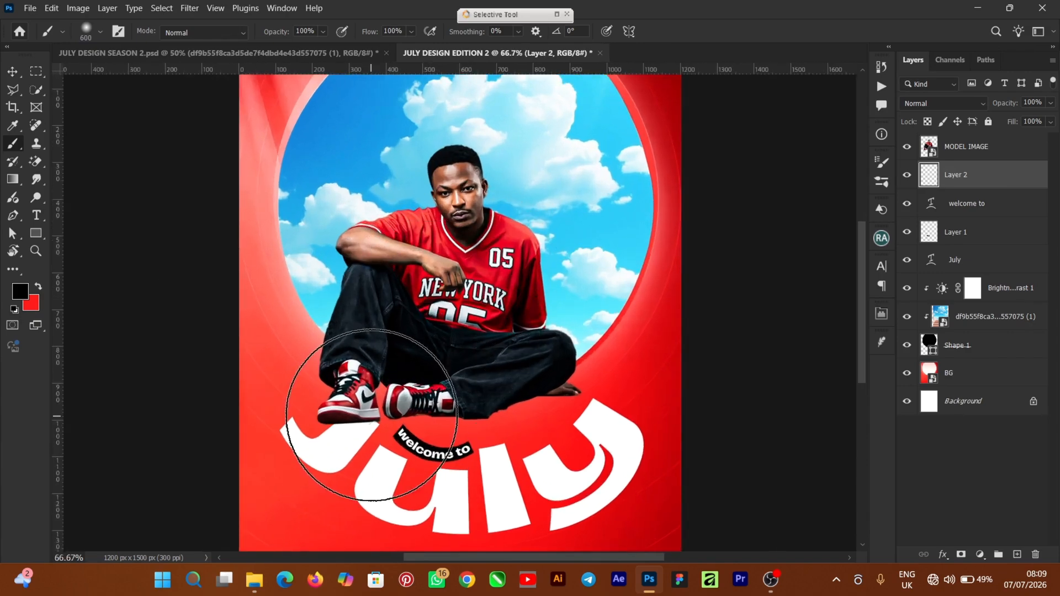
pyautogui.press('[')
pyautogui.press('[')
pyautogui.press('[')
pyautogui.press('[')
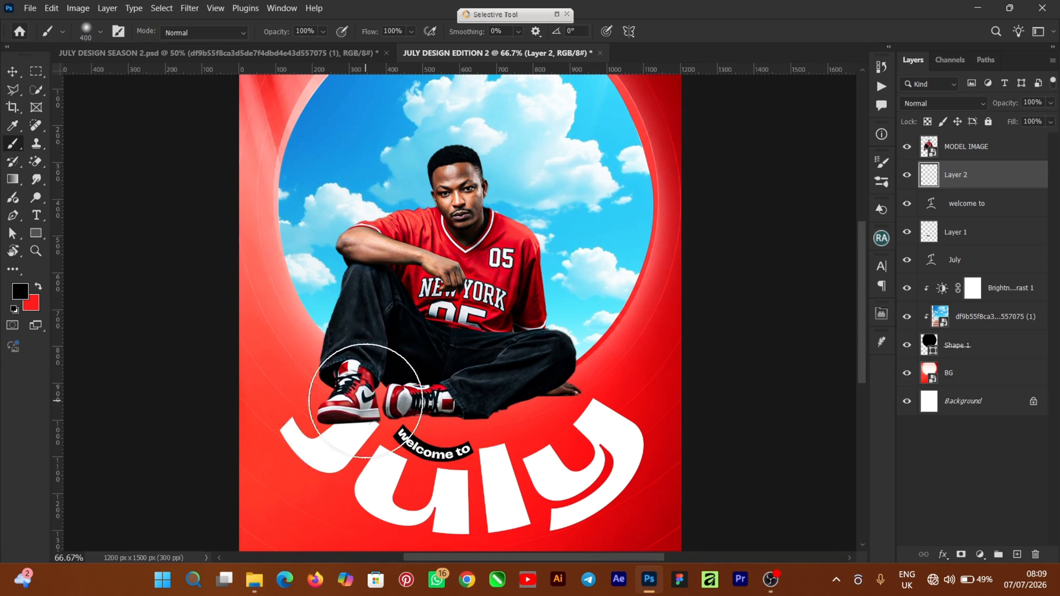
pyautogui.press(']')
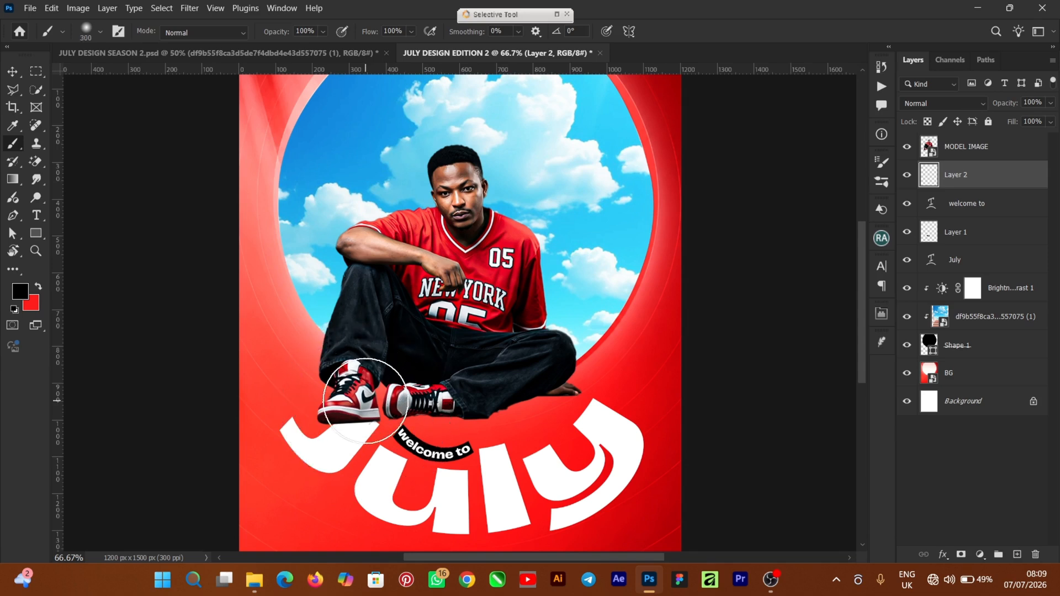
pyautogui.click(346, 408)
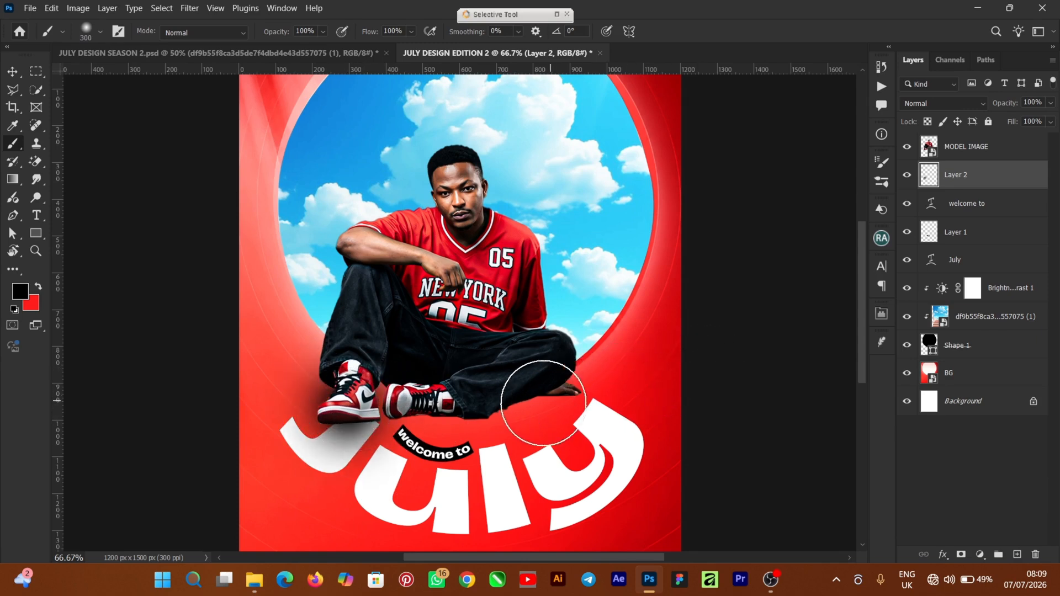
pyautogui.click(464, 397)
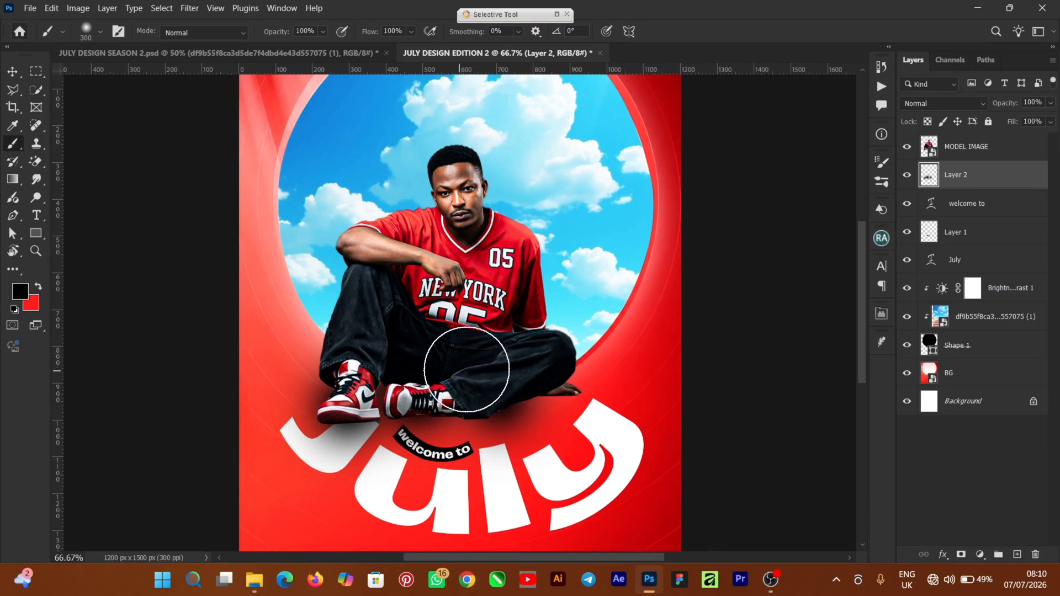
pyautogui.click(12, 72)
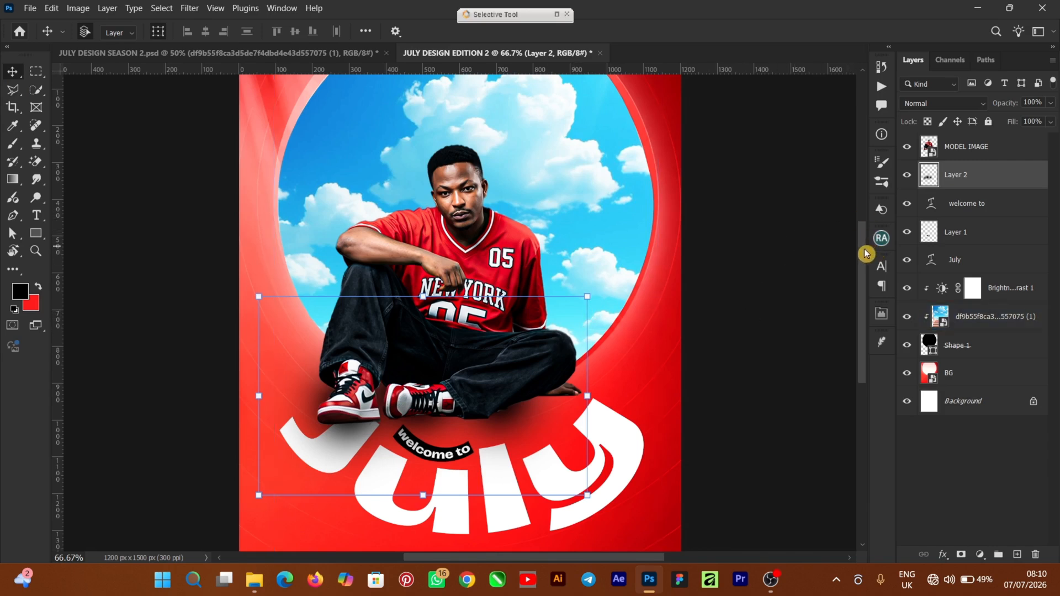
# Step: Scale the model's shadow layer to 99.86% and nudge it slightly to the right
pyautogui.moveTo(863, 250); pyautogui.dragTo(863, 285)
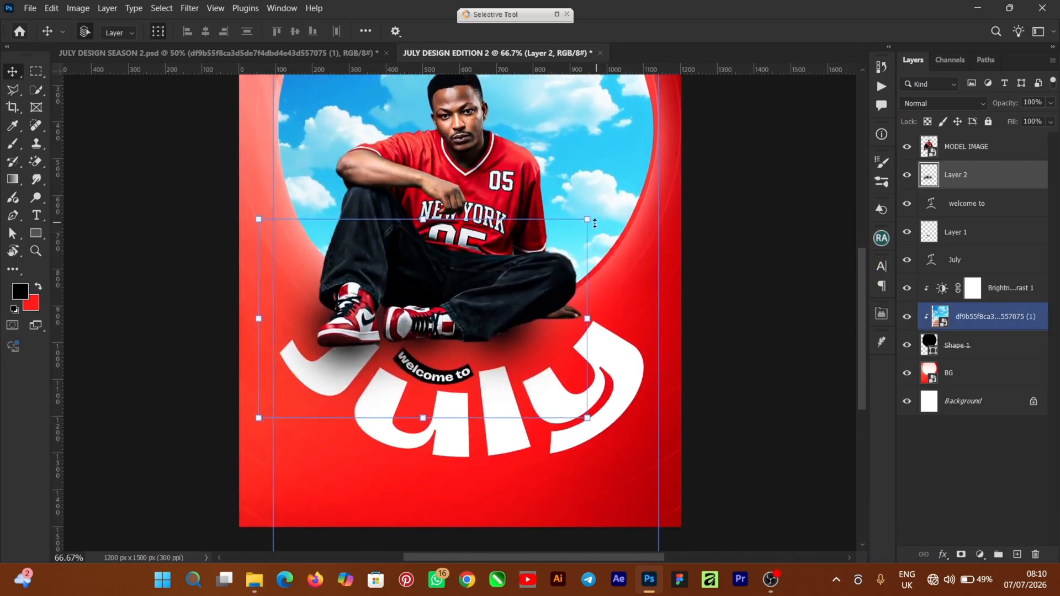
pyautogui.moveTo(591, 214); pyautogui.dragTo(589, 218)
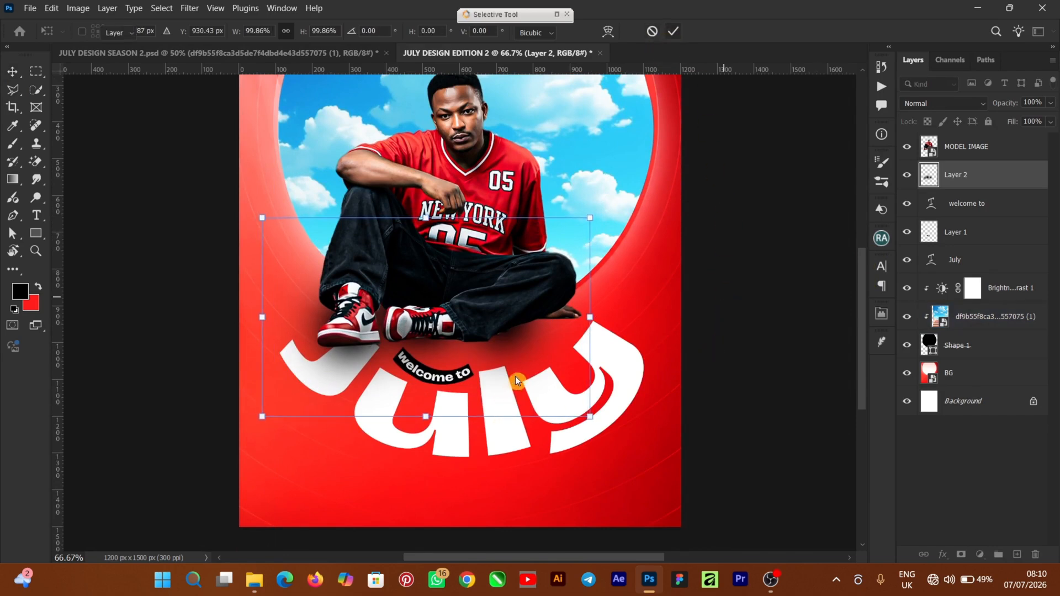
pyautogui.press('Return')
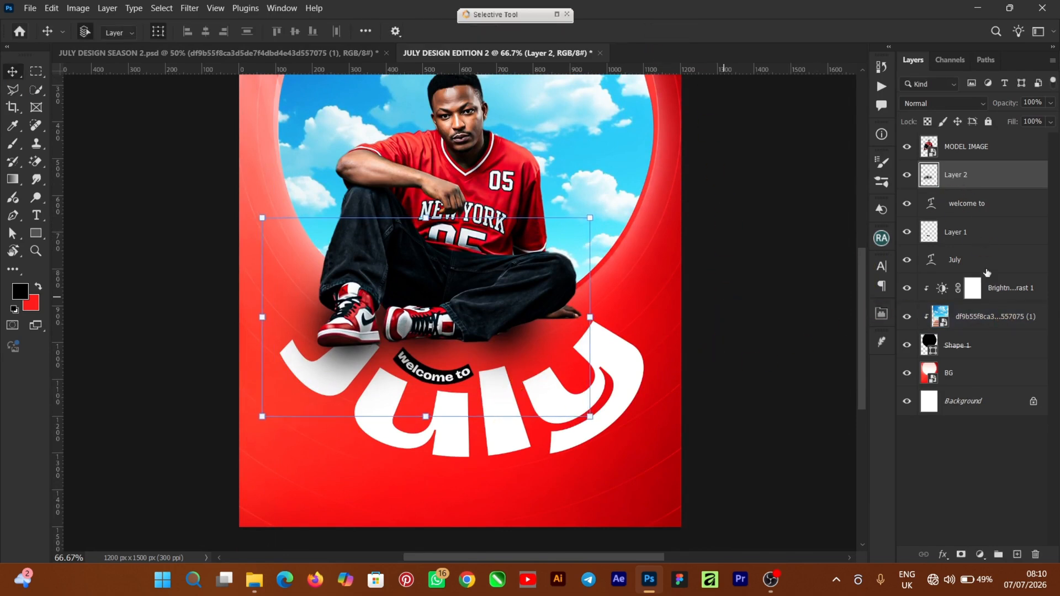
# Step: Add a layer mask to the model's shadow and brush out its lower part over the "July" letters
pyautogui.click(961, 555)
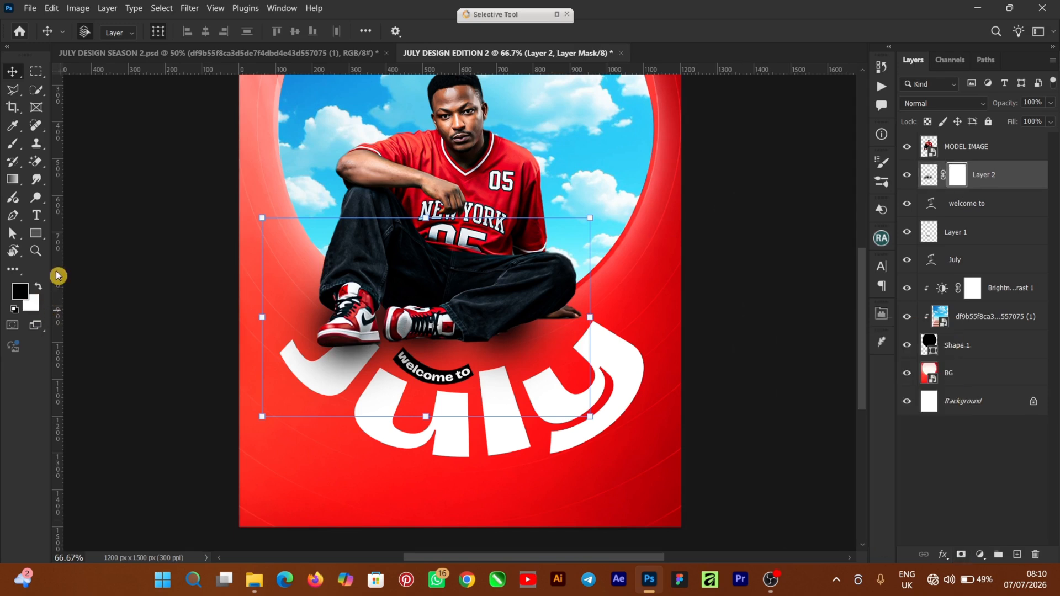
pyautogui.click(11, 147)
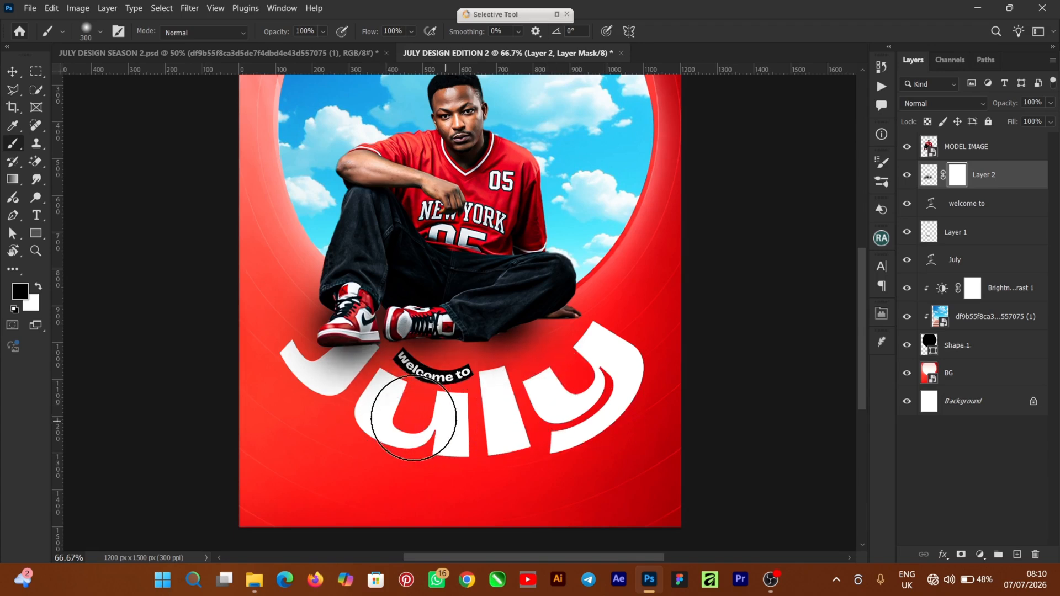
pyautogui.moveTo(372, 409); pyautogui.dragTo(505, 423)
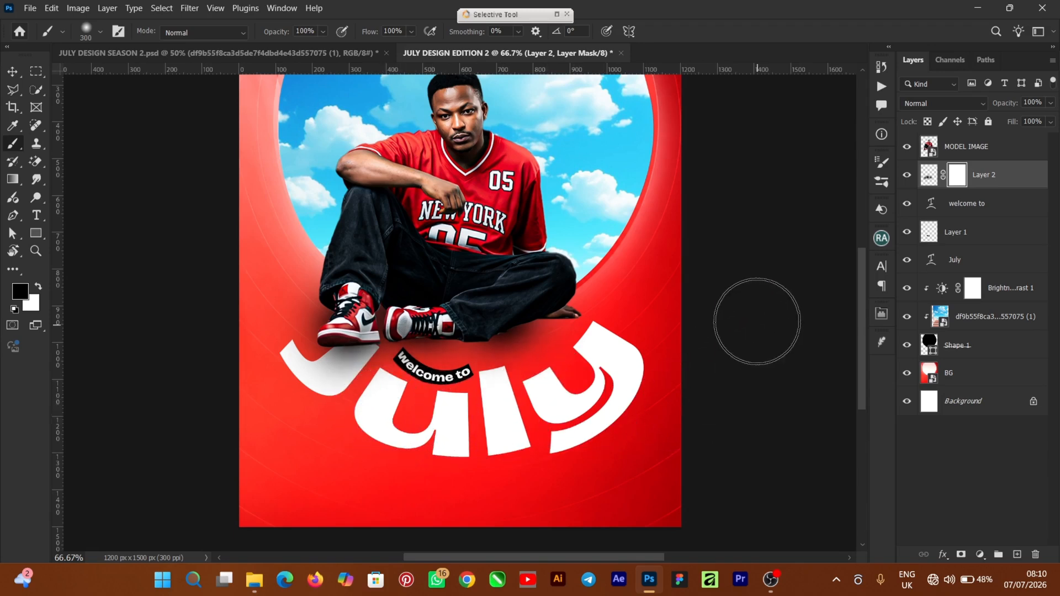
pyautogui.click(12, 71)
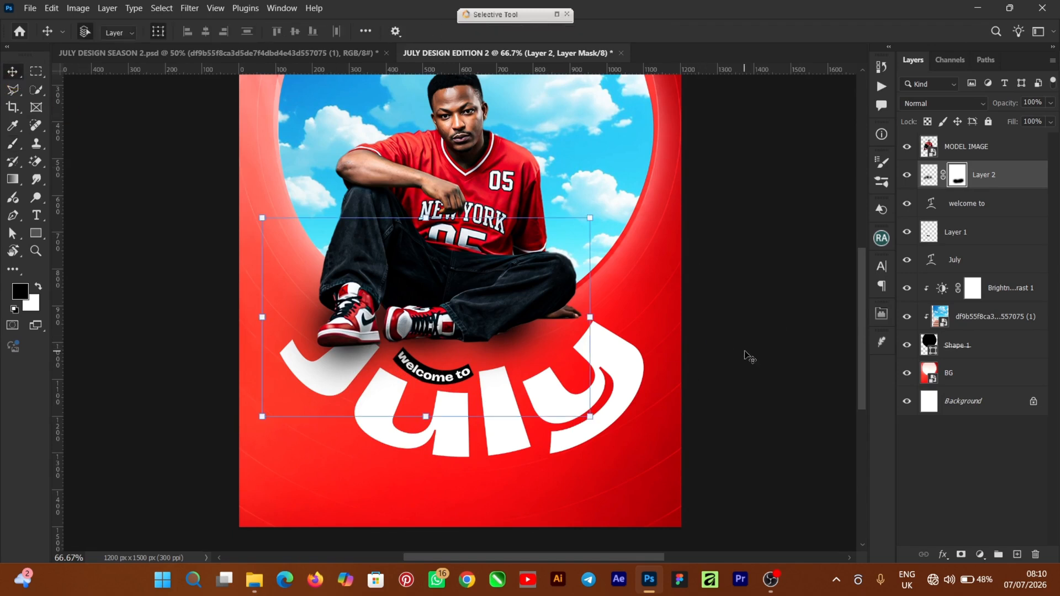
pyautogui.click(809, 491)
pyautogui.hotkey('ctrl', '-')
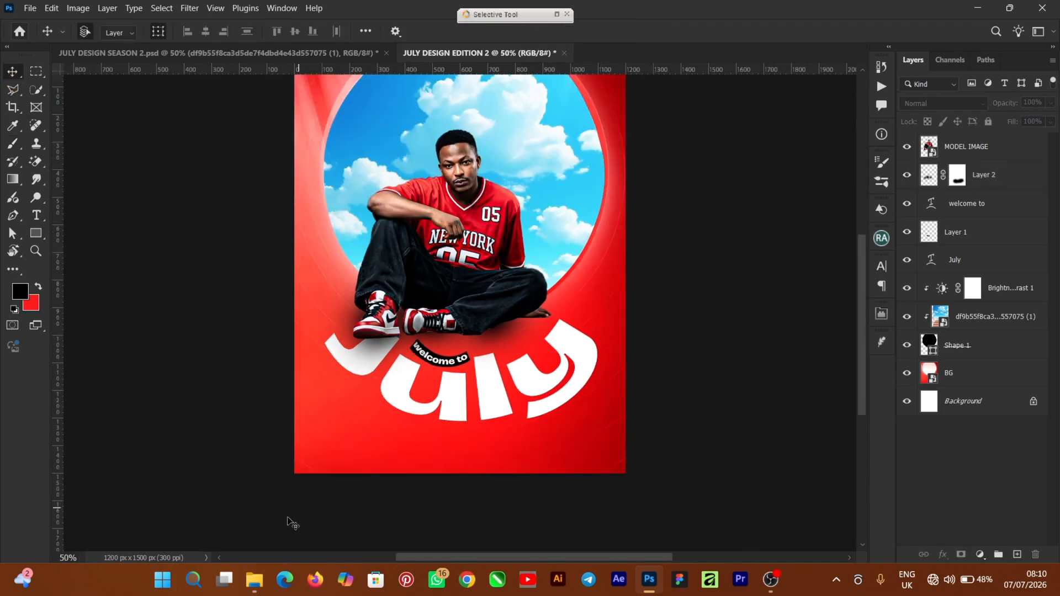
# Step: Place the LAPTOPS file from the file explorer as a small laptop beside the model, above the "y" of "July"
pyautogui.click(254, 579)
pyautogui.moveTo(507, 232); pyautogui.dragTo(541, 296)
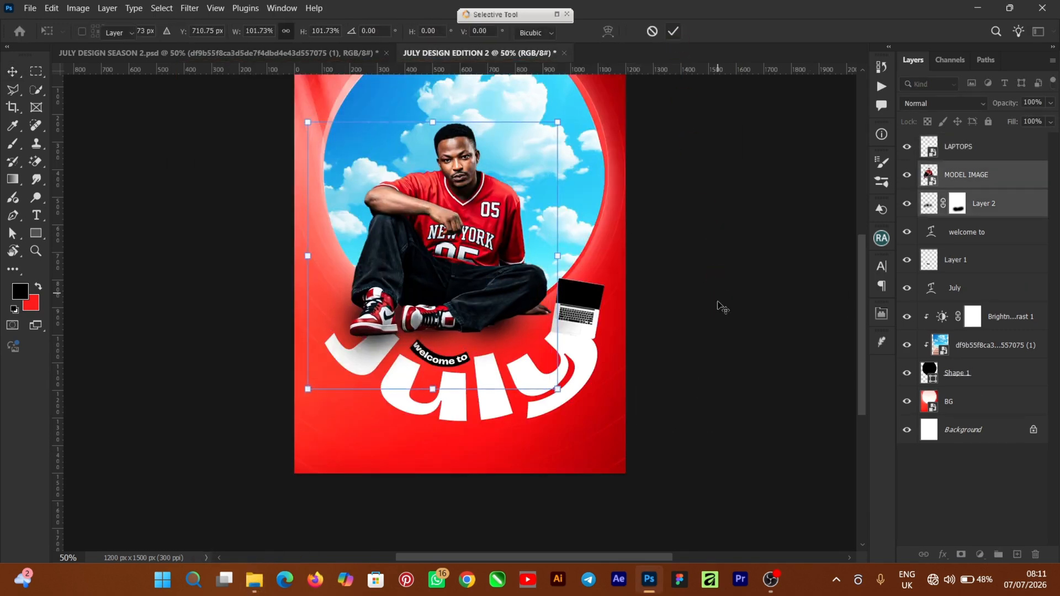
pyautogui.press('Return')
pyautogui.click(674, 339)
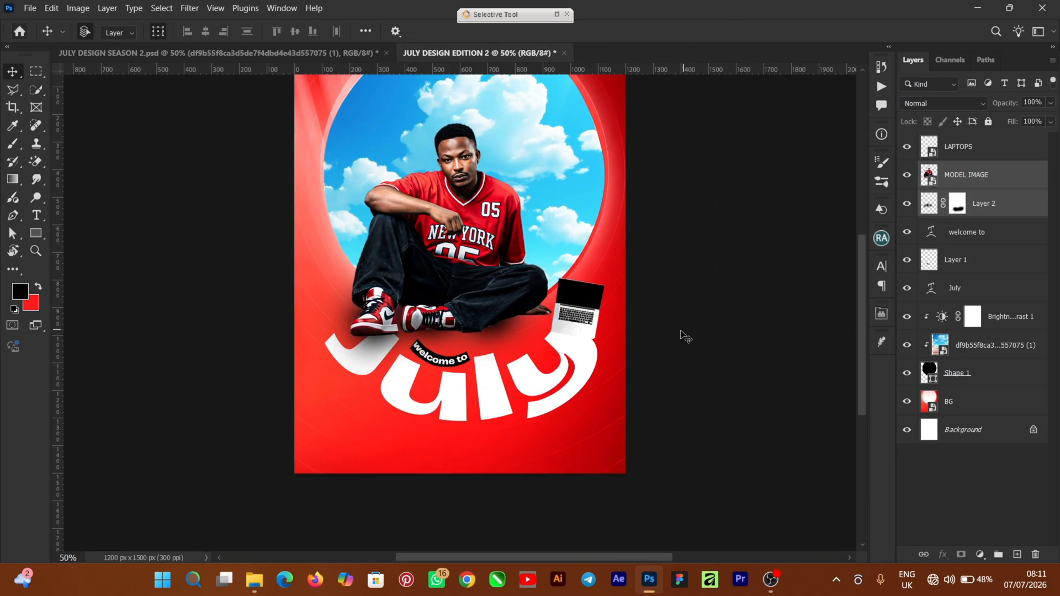
# Step: Scale the laptop to about 111% and position it on the "y", next to the model's hand
pyautogui.click(578, 307)
pyautogui.moveTo(544, 344); pyautogui.dragTo(544, 347)
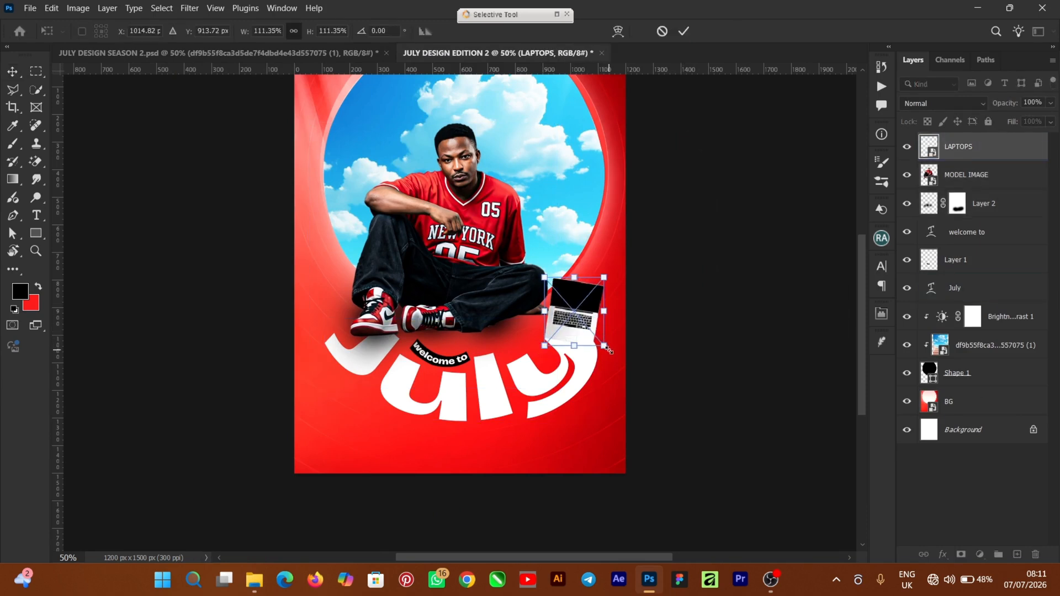
pyautogui.moveTo(559, 319); pyautogui.dragTo(562, 315)
pyautogui.click(687, 33)
# Step: Add a new layer directly beneath the laptop and paint a soft black shadow under it with a 175 px brush
pyautogui.click(1013, 185)
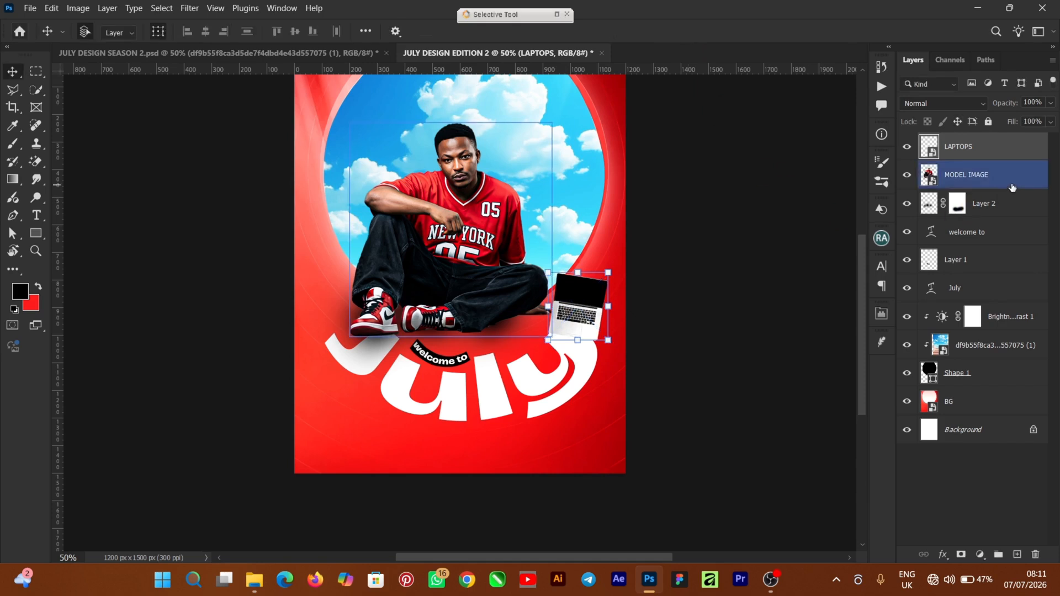
pyautogui.click(1017, 554)
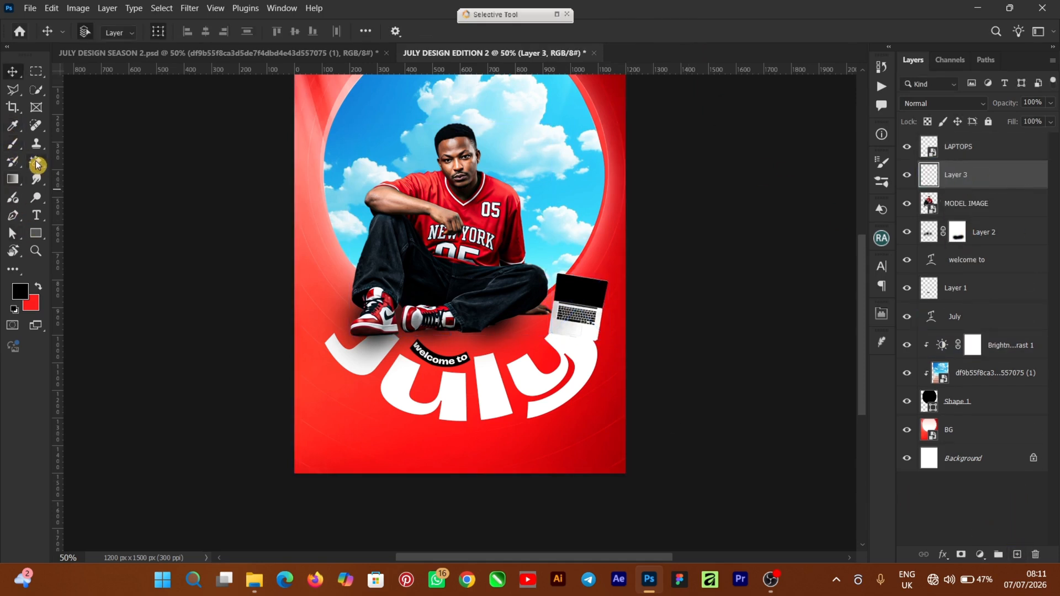
pyautogui.click(17, 146)
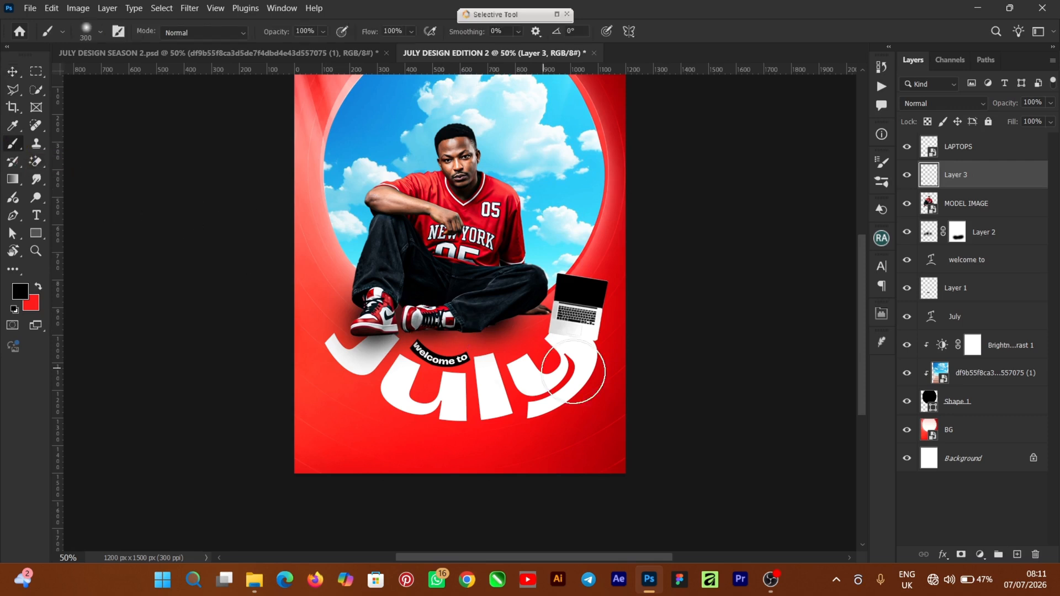
pyautogui.hotkey('ctrl', '+')
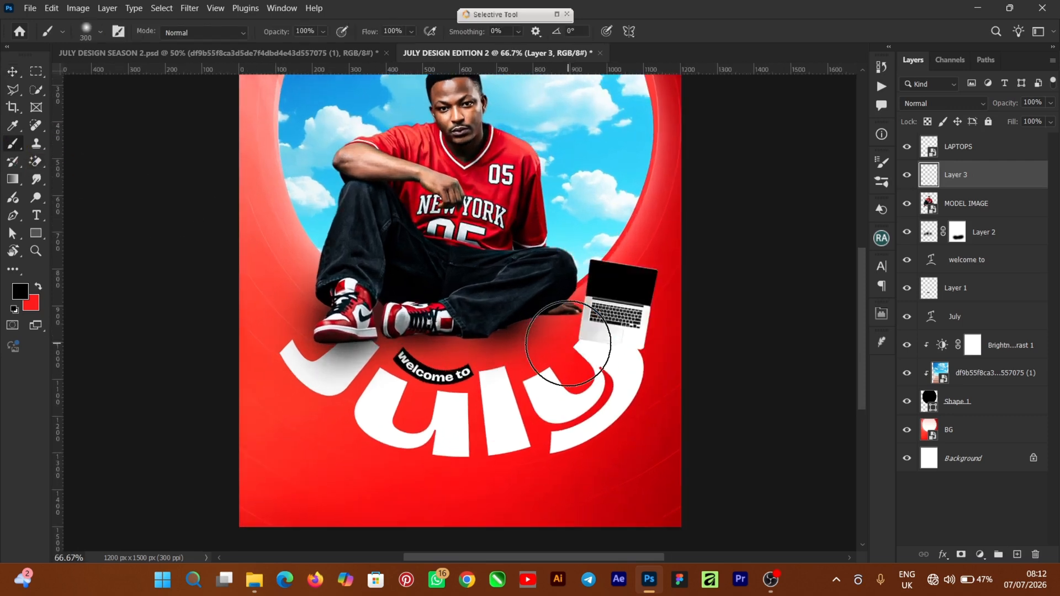
pyautogui.press('[')
pyautogui.press('[')
pyautogui.press('[')
pyautogui.moveTo(599, 338)
pyautogui.mouseDown()
pyautogui.moveTo(624, 343)
pyautogui.moveTo(616, 347)
pyautogui.mouseUp()
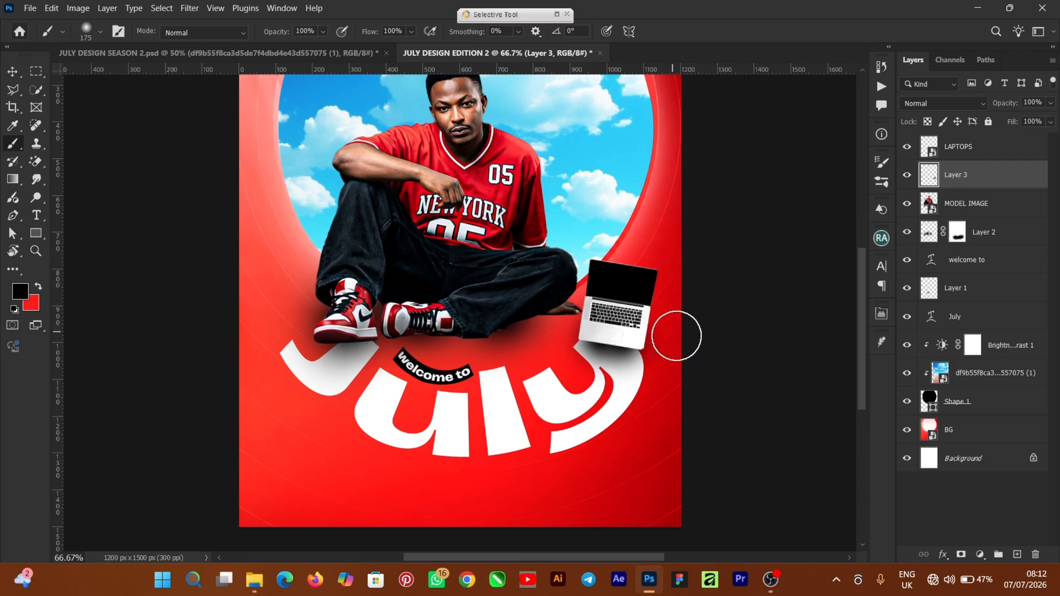
# Step: Add a layer mask to the laptop's shadow layer
pyautogui.click(961, 557)
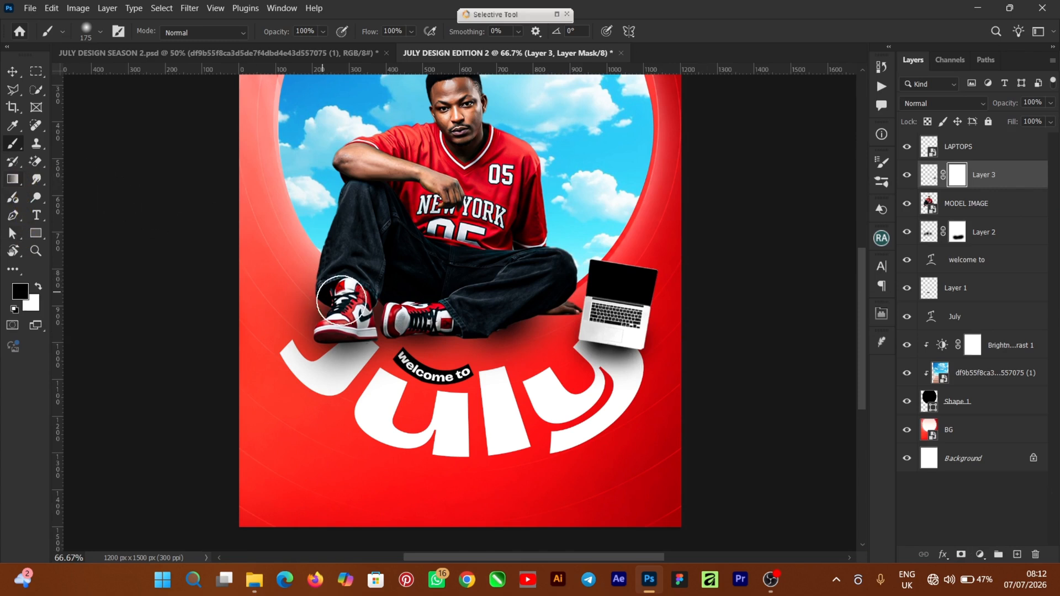